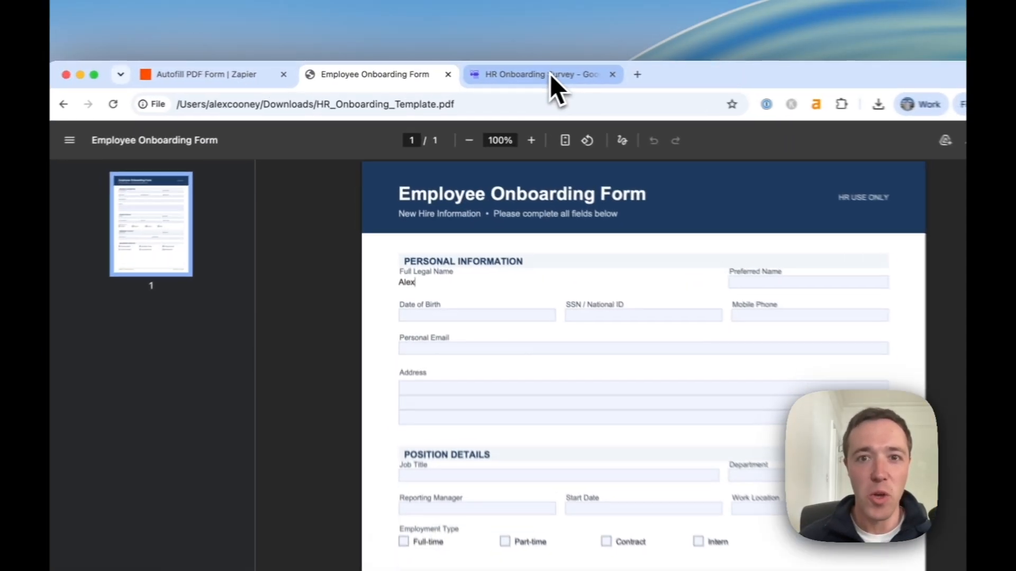
Look over the HR Onboarding Survey form and the Employee Onboarding Form PDF.
left_click(502, 73)
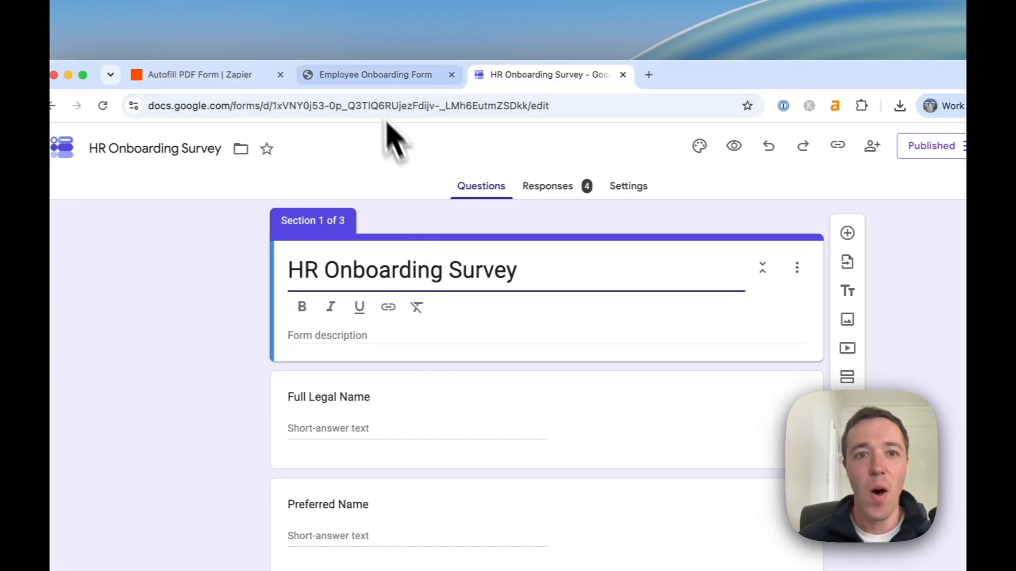
left_click(370, 74)
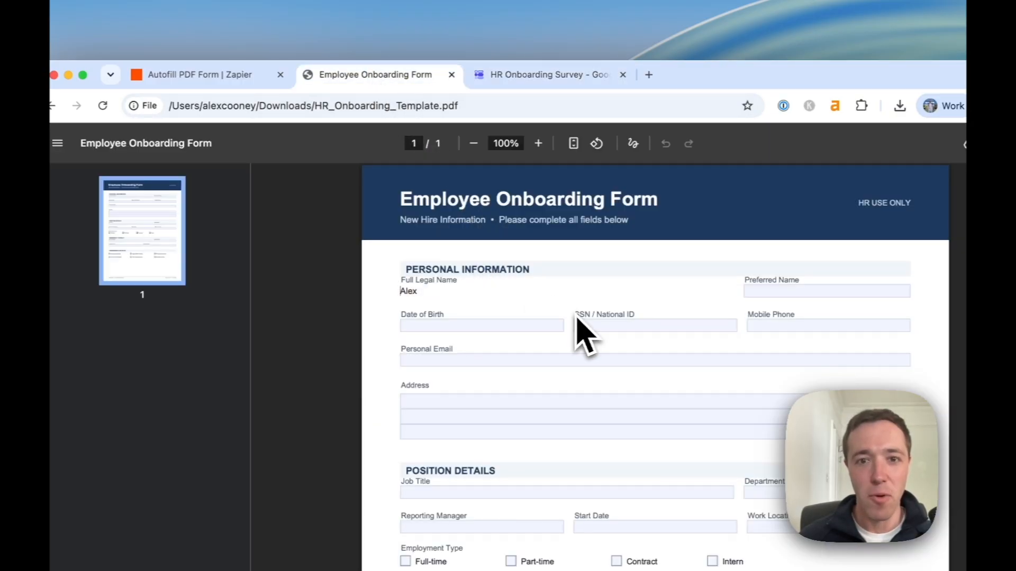
Switch to the Autofill PDF Form Zap in Zapier and test run it with Form Response F.
left_click(177, 75)
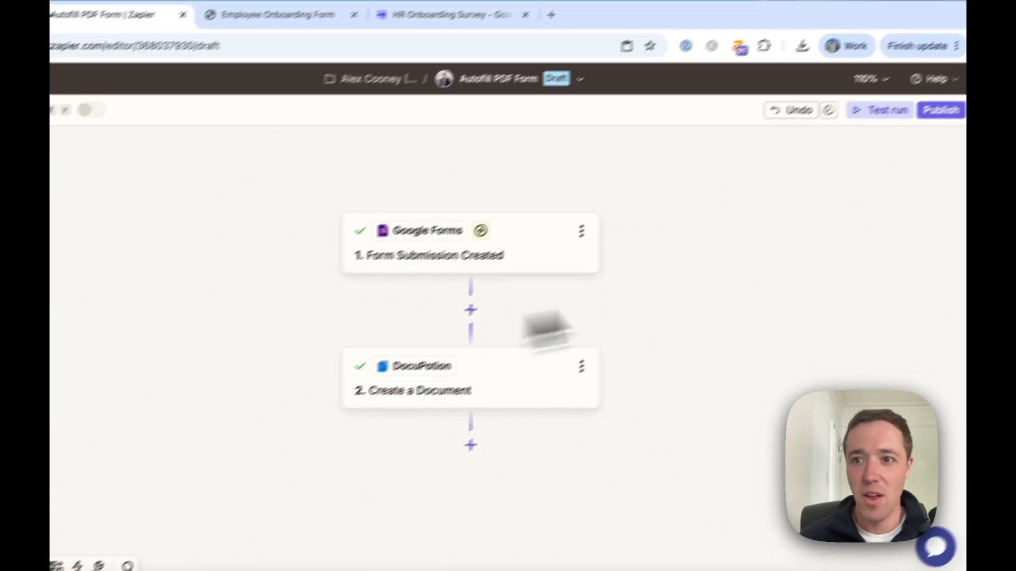
left_click(899, 103)
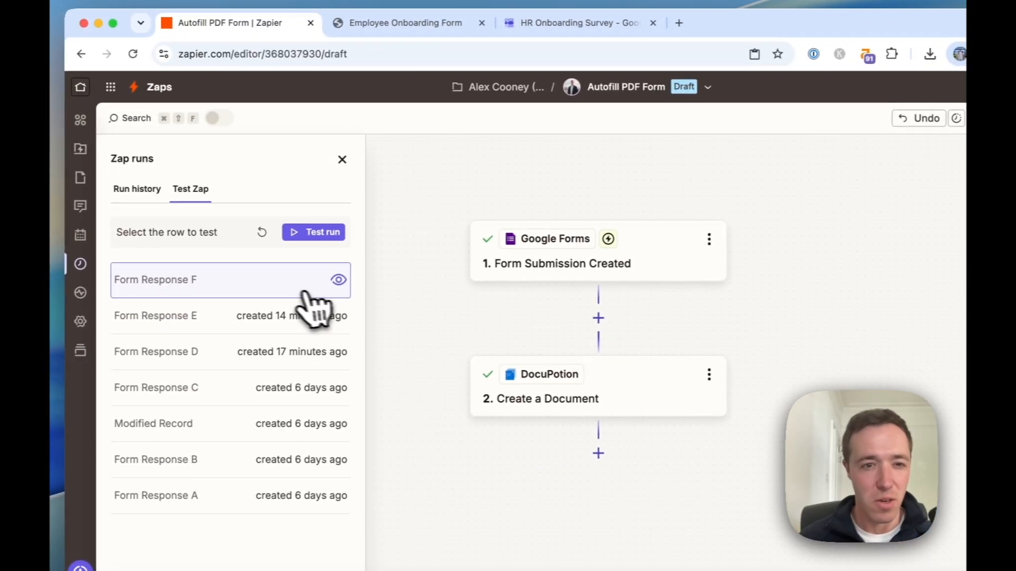
left_click(309, 236)
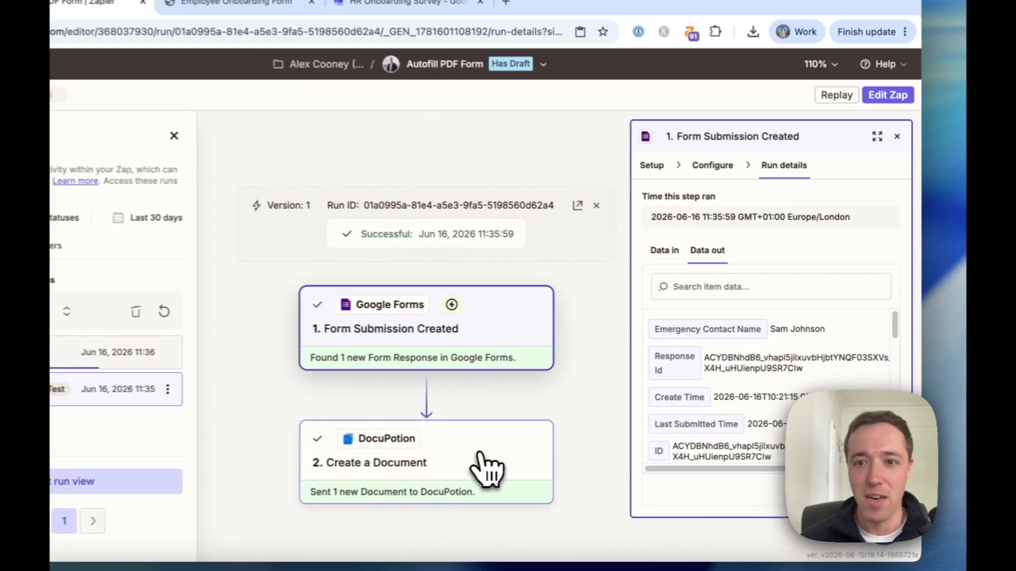
Load the file URL from the DocuPotion Create a Document step's output in the browser and open the downloaded PDF.
left_click(486, 468)
triple_click(762, 377)
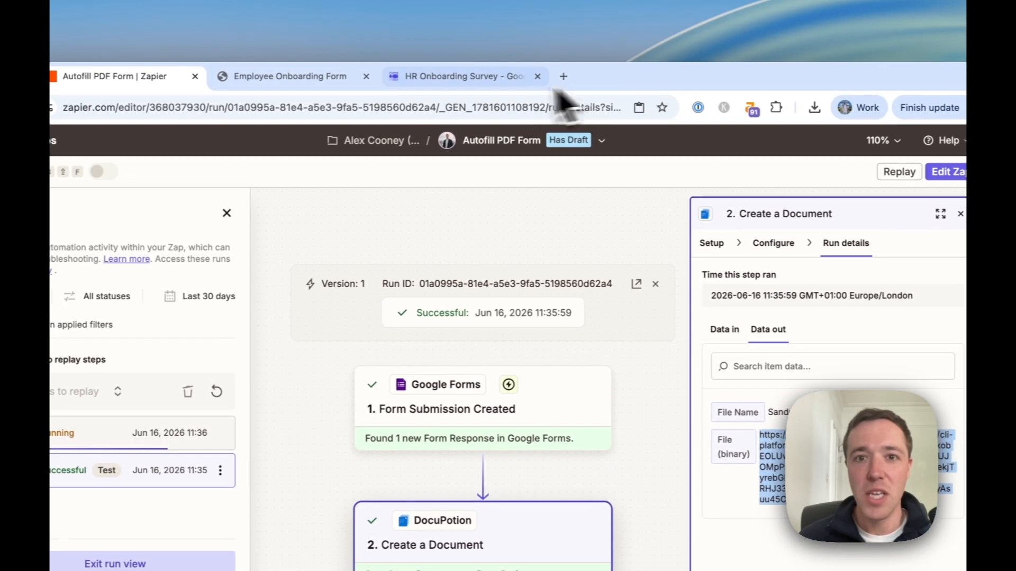
left_click(466, 77)
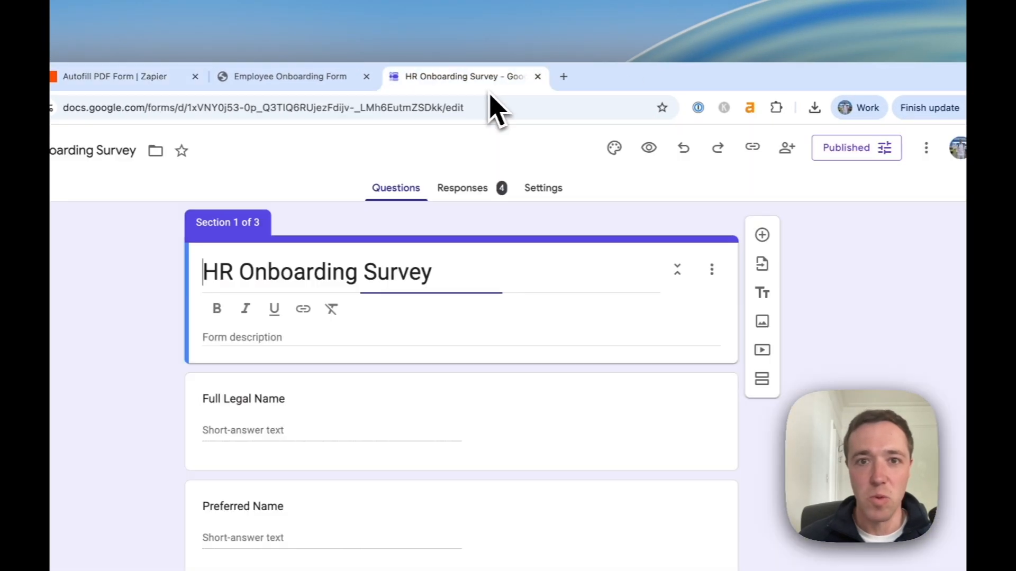
left_click(393, 107)
key("ctrl+v")
key("Return")
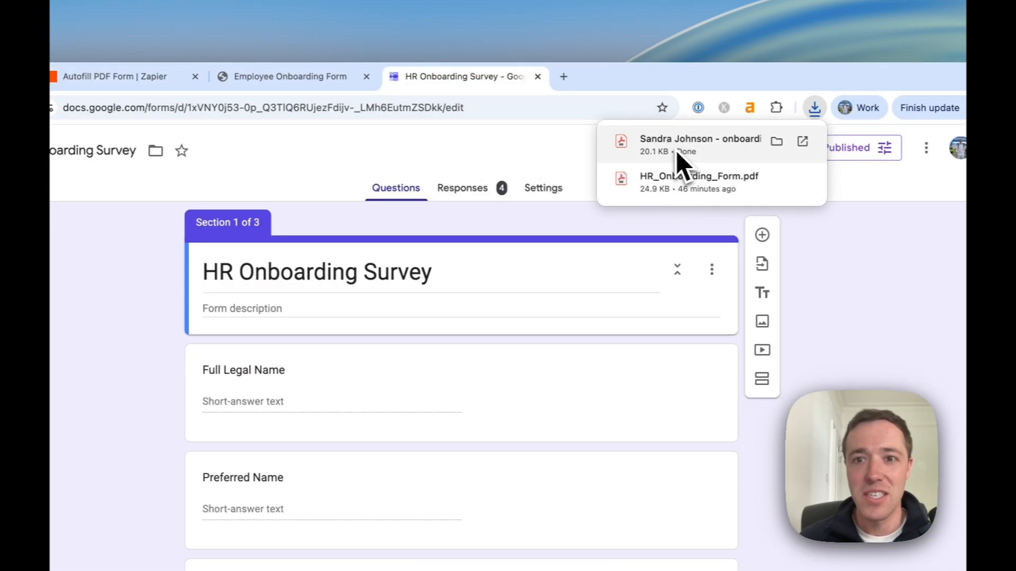
left_click(680, 159)
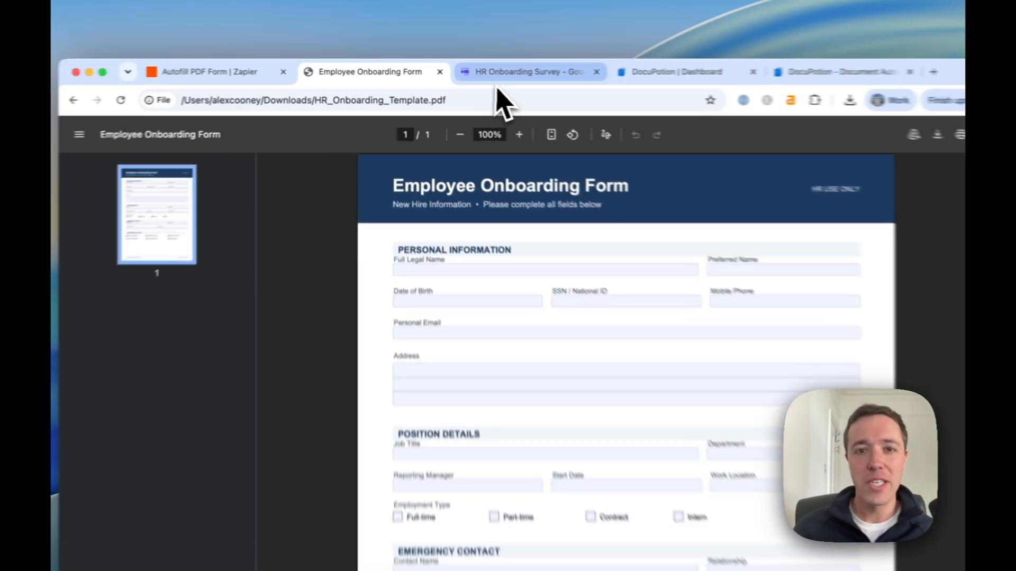
Review the questions in the HR Onboarding Survey and the fillable fields of the blank Employee Onboarding Form PDF.
left_click(478, 73)
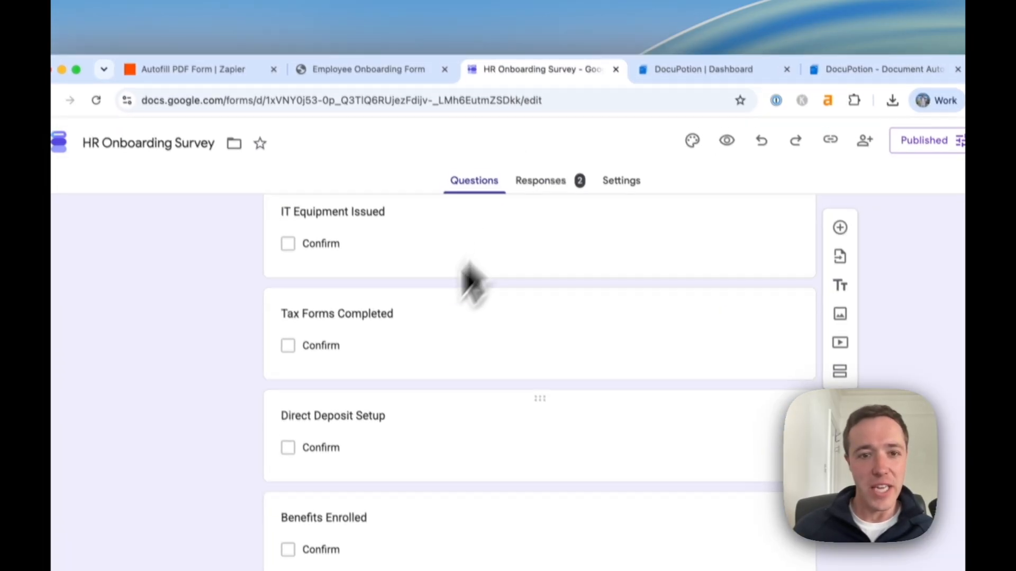
scroll(471, 278, "up", 15)
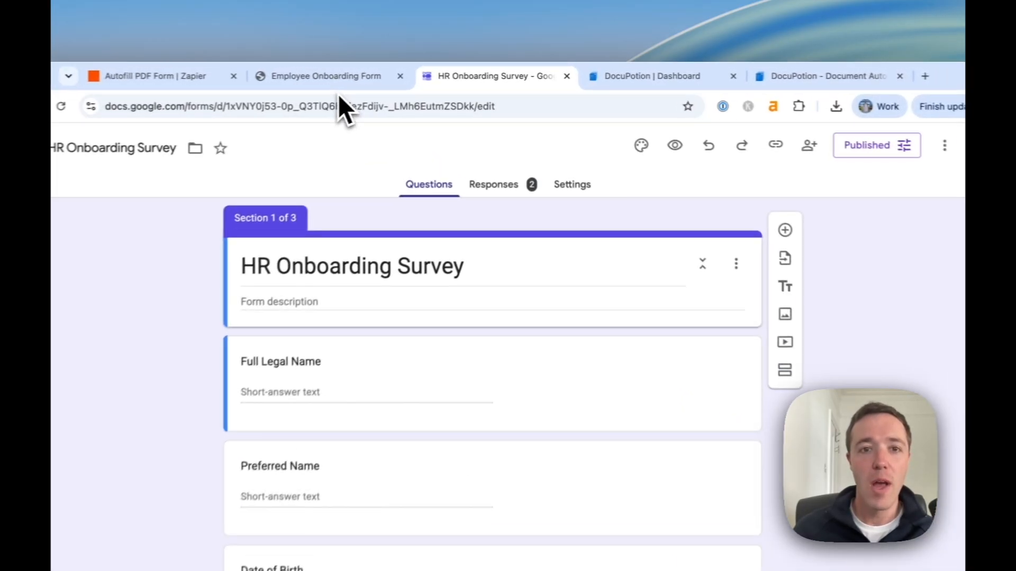
left_click(375, 73)
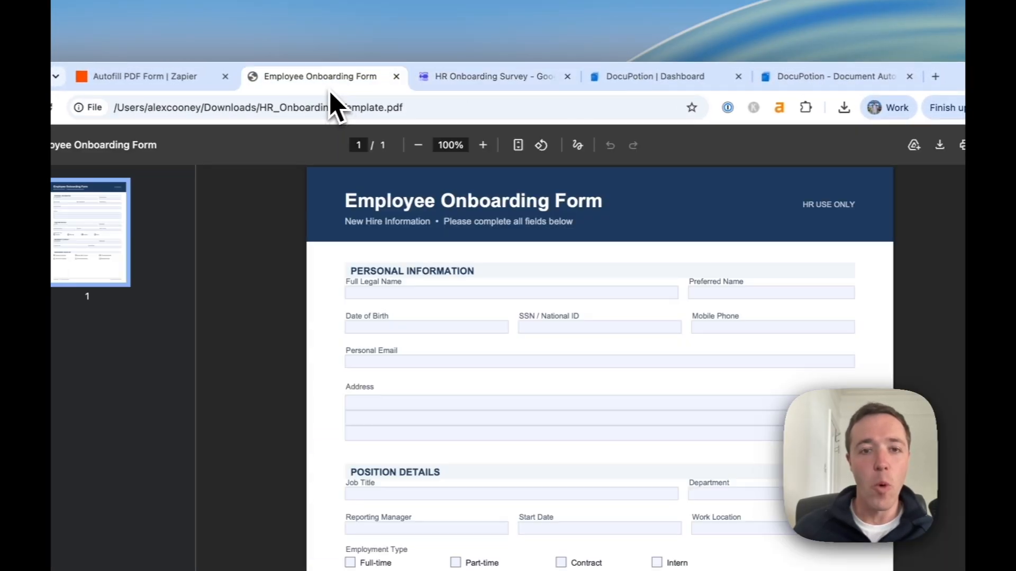
left_click(392, 294)
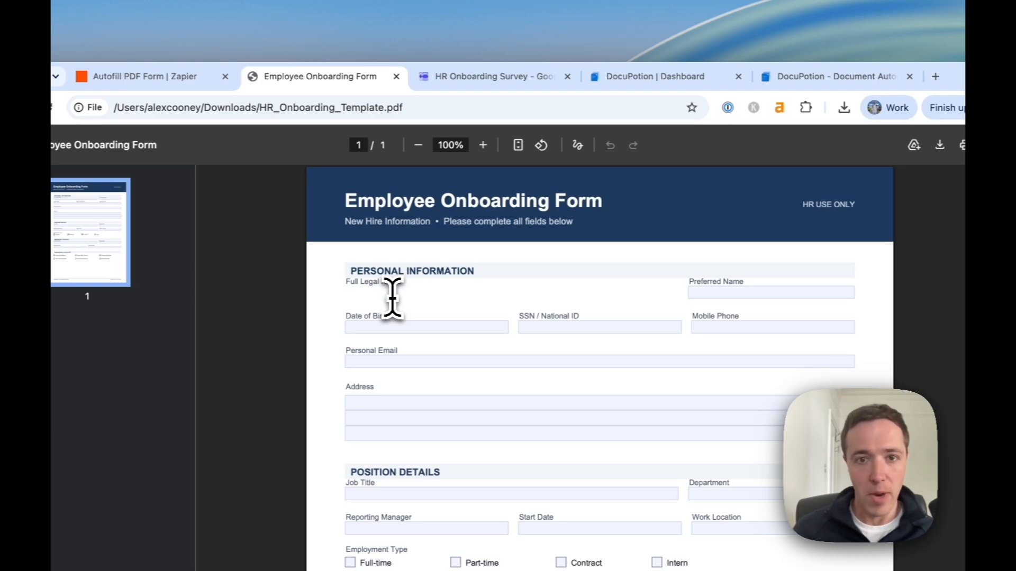
Switch to the DocuPotion dashboard and create a new template by uploading the fillable PDF HR_Onboarding_Form.pdf.
left_click(794, 76)
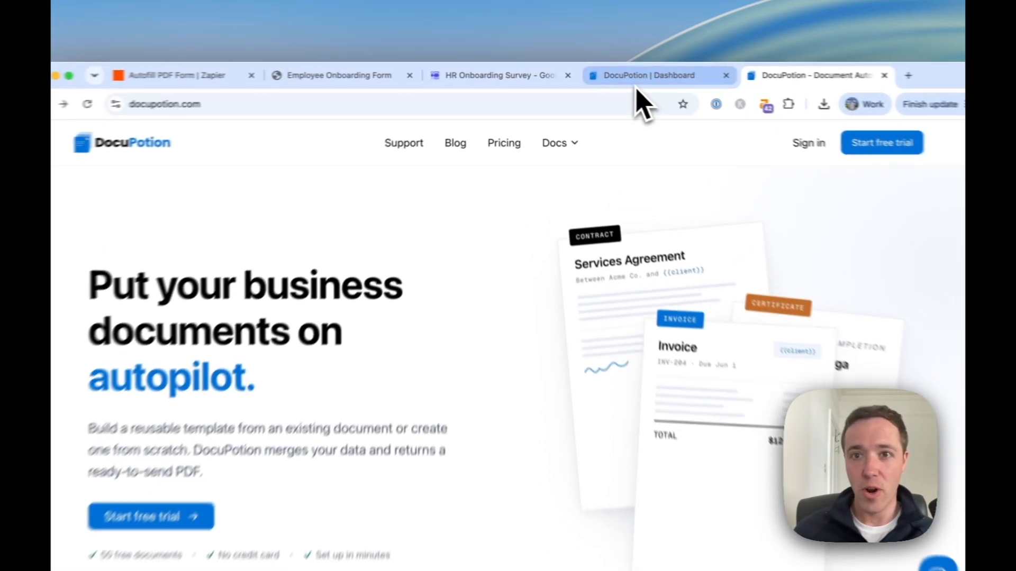
left_click(632, 73)
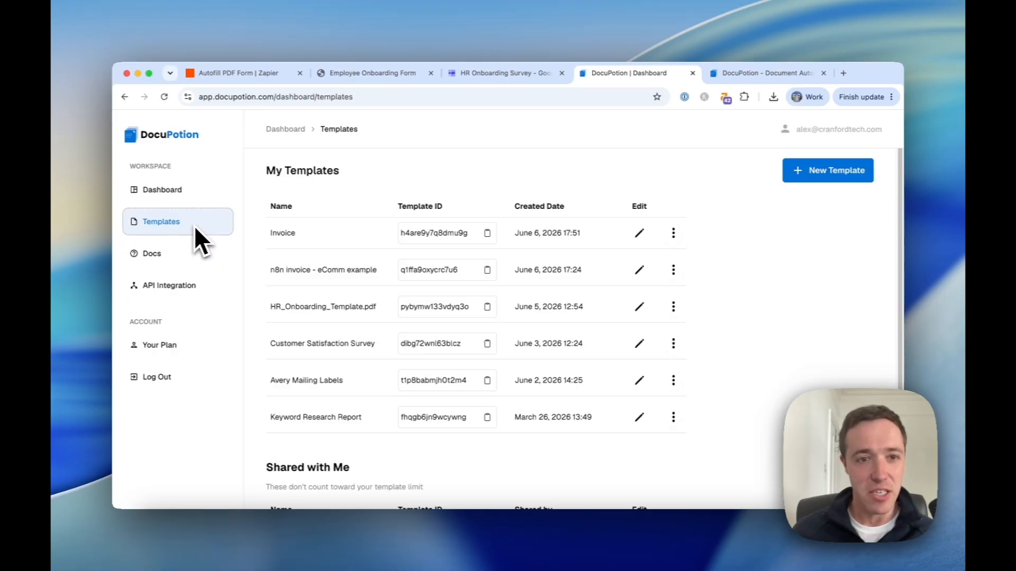
left_click(817, 178)
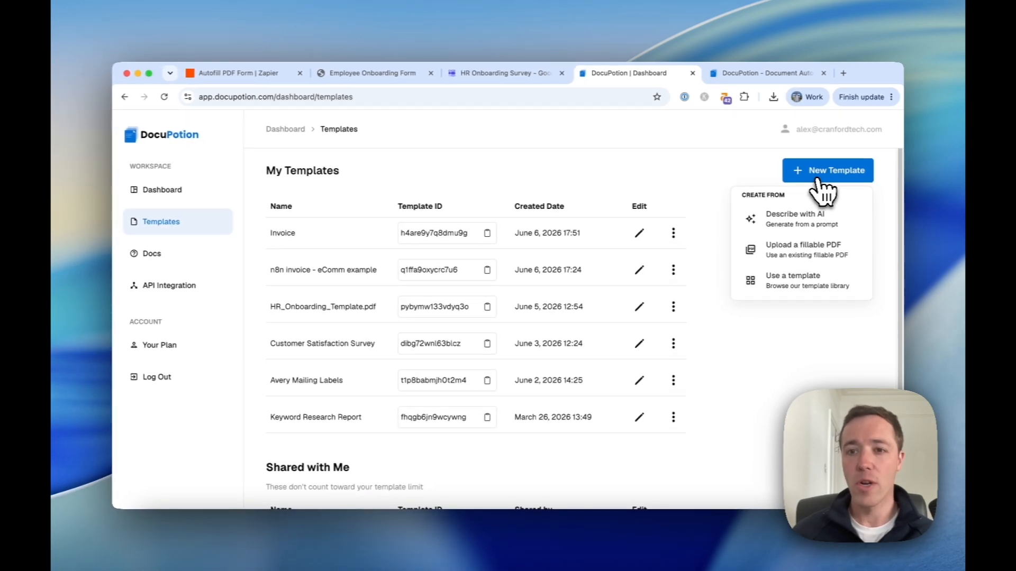
left_click(818, 249)
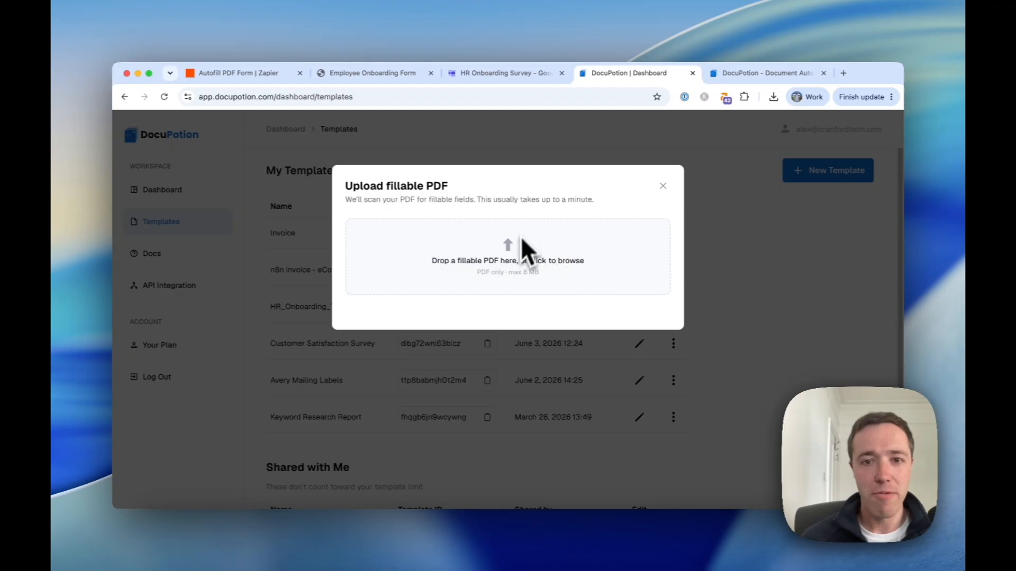
left_click(507, 250)
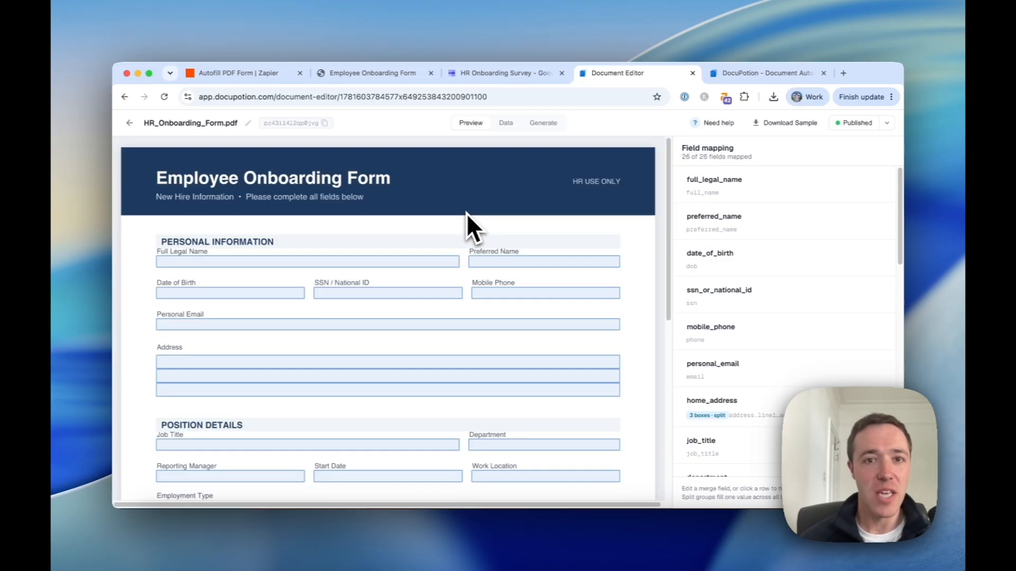
Compare the new template with the original PDF and highlight the full legal name, preferred name and mobile phone mappings.
left_click(370, 73)
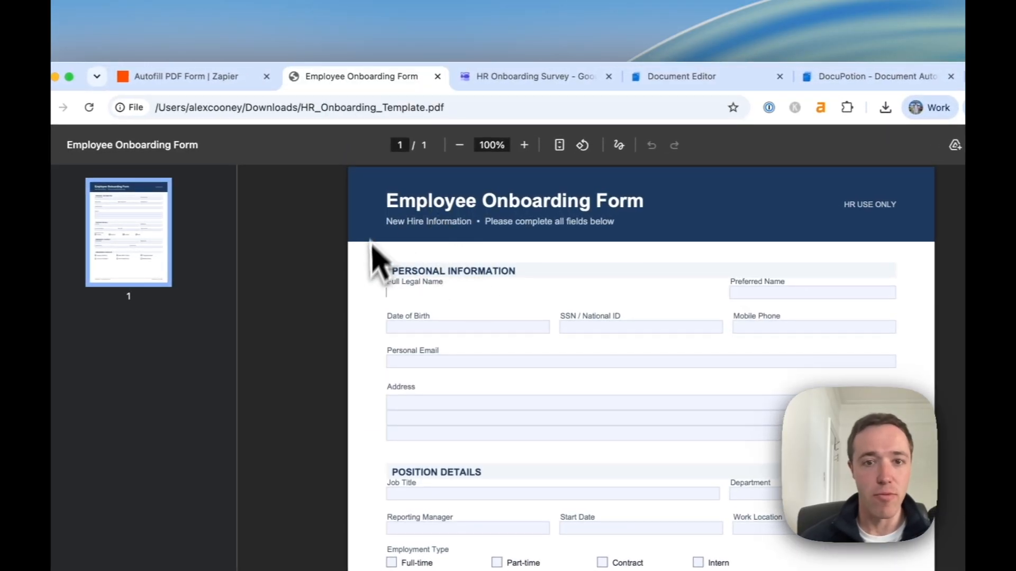
left_click(667, 84)
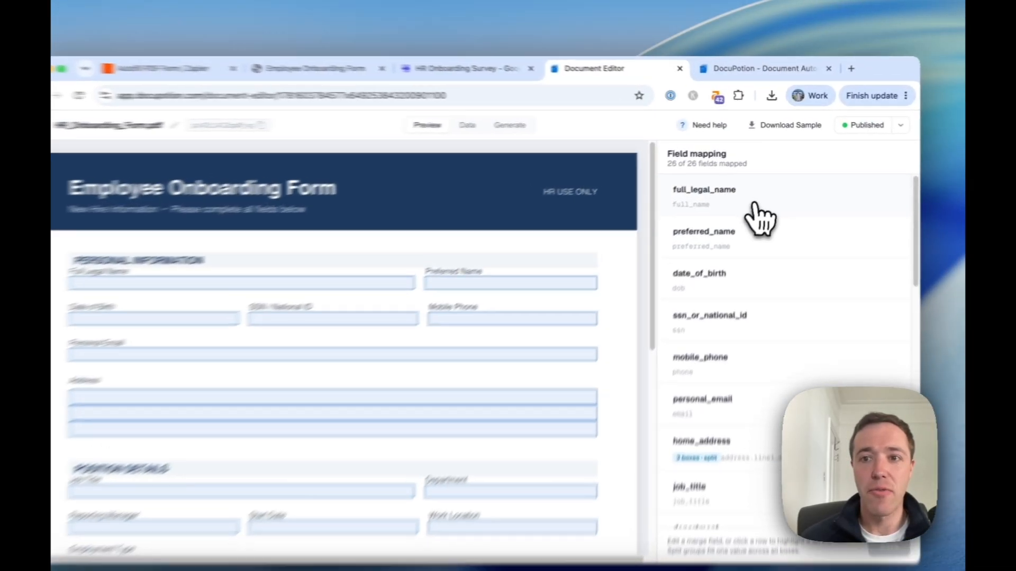
left_click(755, 207)
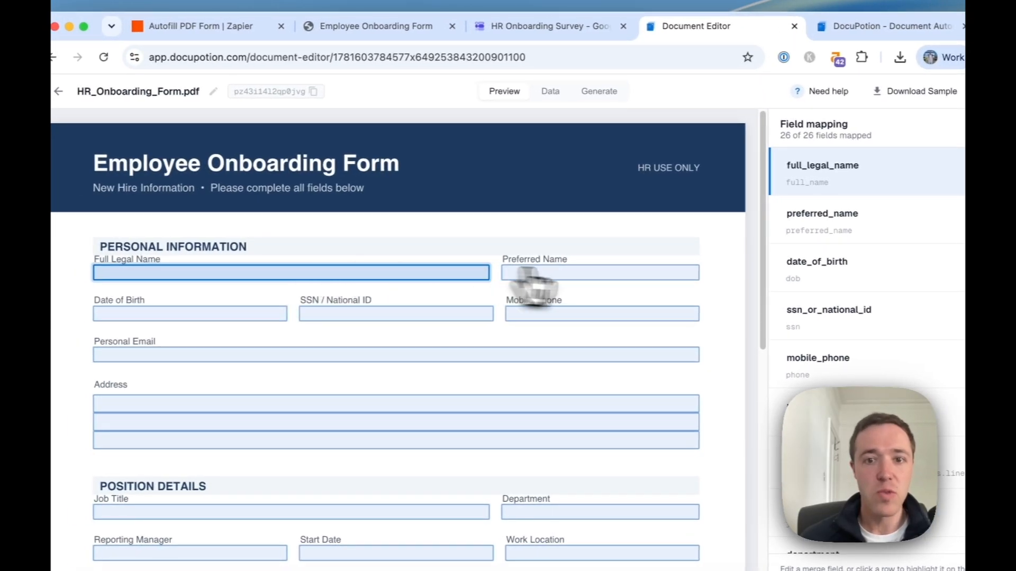
left_click(482, 297)
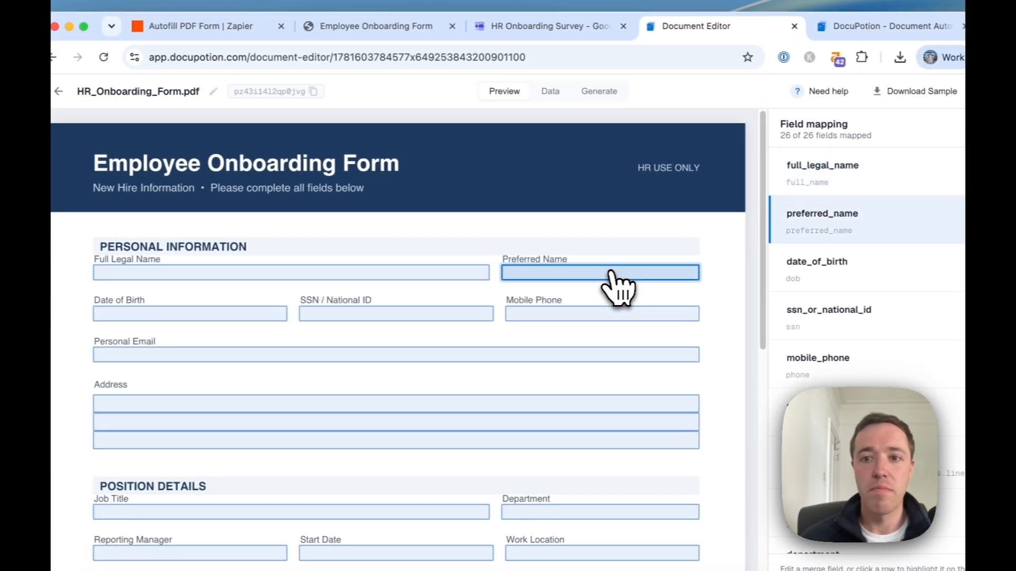
left_click(594, 312)
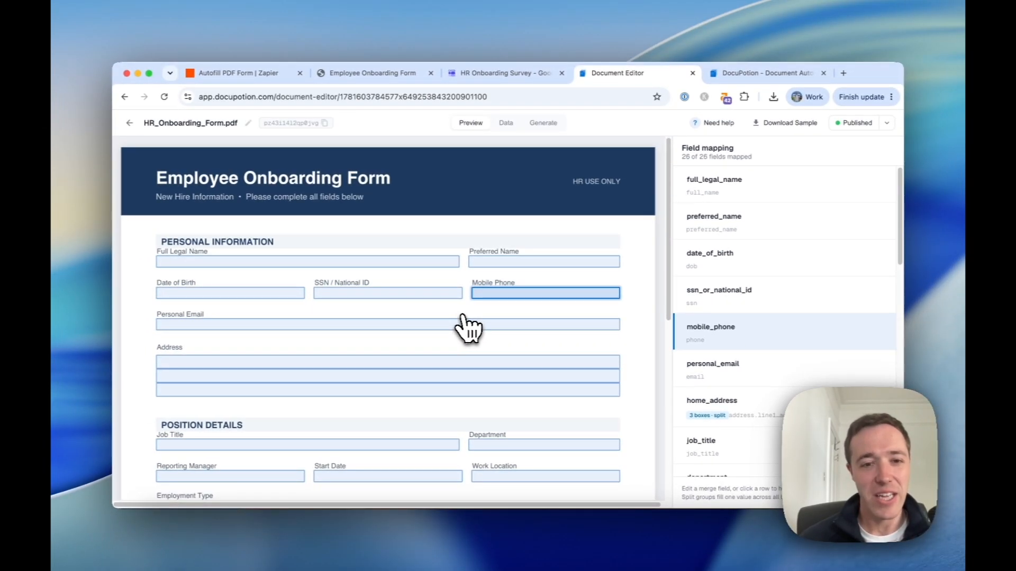
Split the grouped home_address mapping into a separate merge field for each address box.
scroll(465, 325, "down", 3)
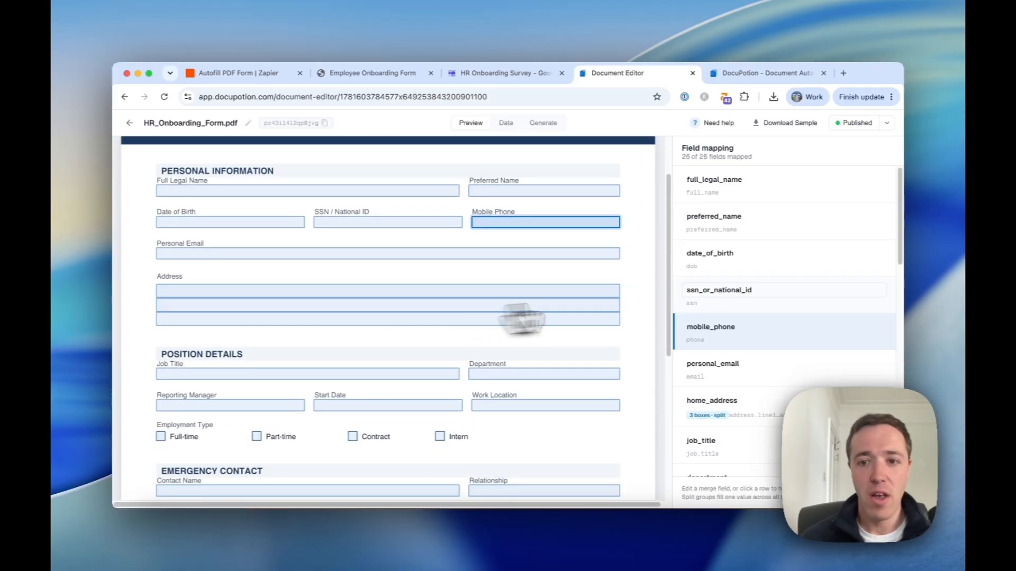
scroll(805, 324, "down", 1)
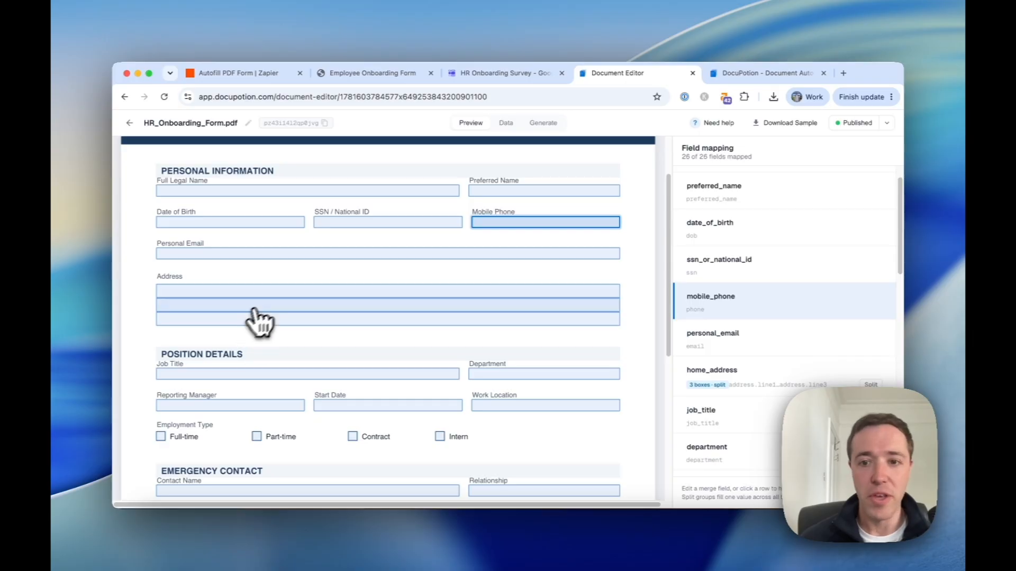
left_click(760, 373)
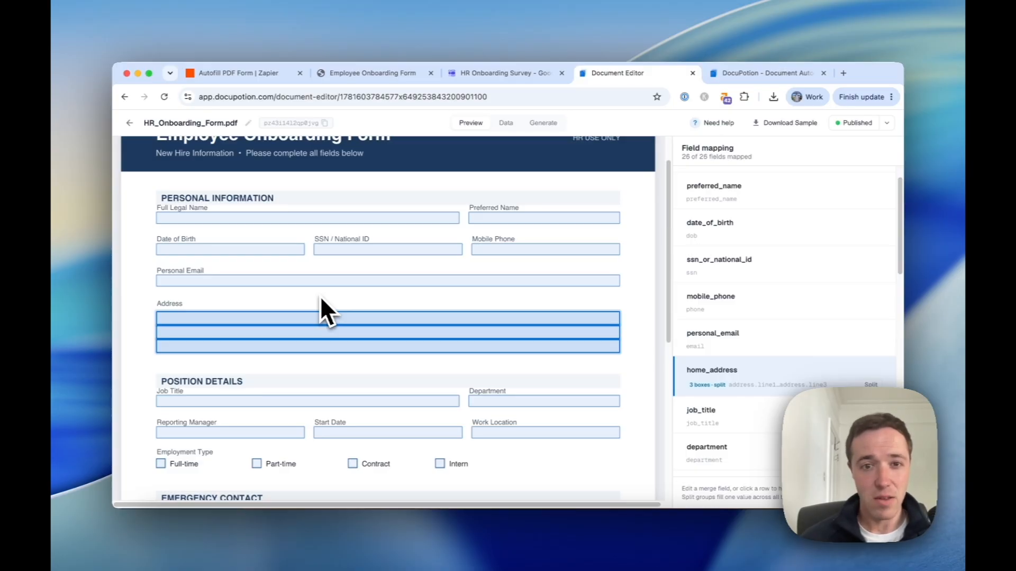
scroll(852, 280, "down", 3)
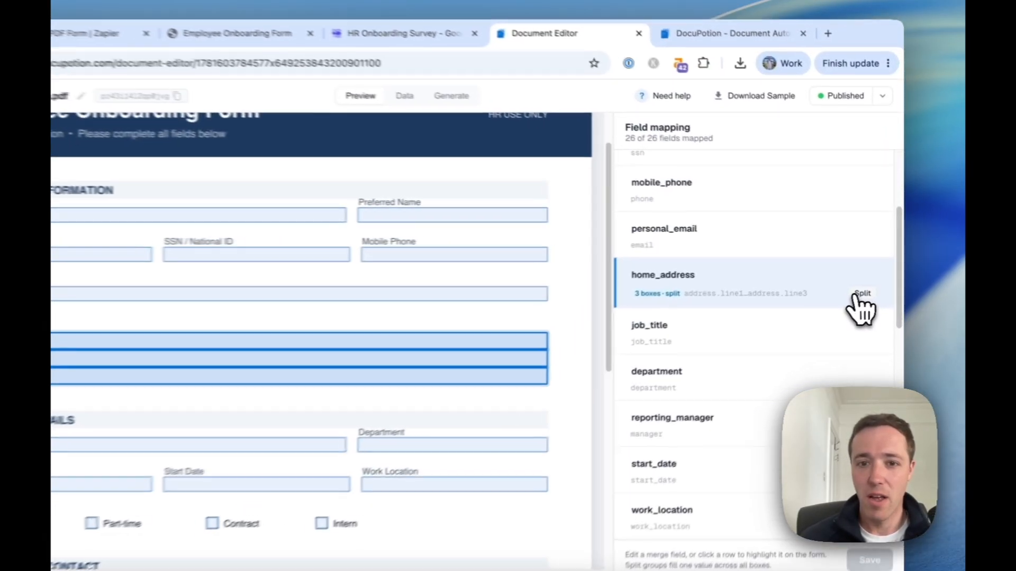
left_click(871, 280)
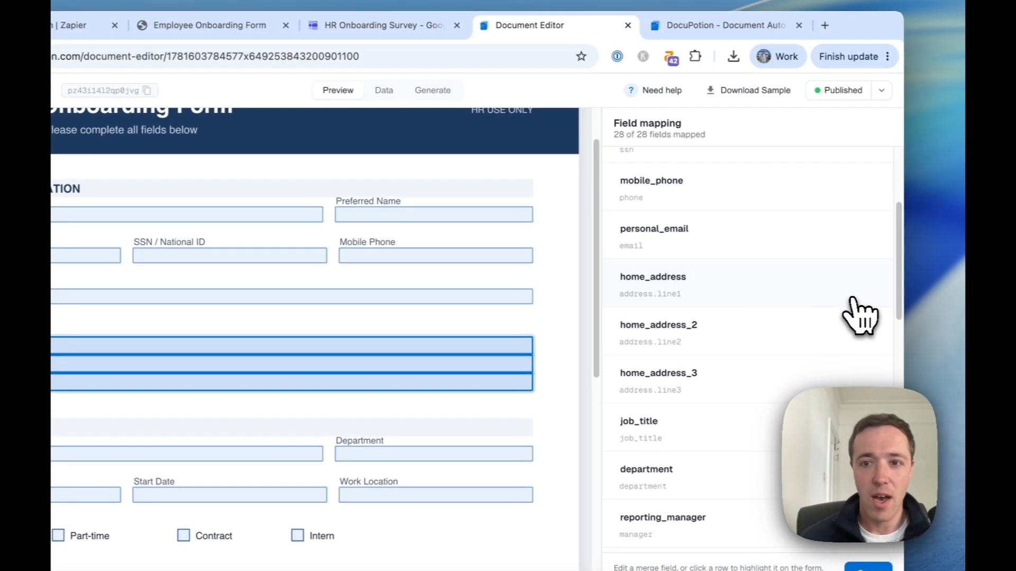
Check which address box belongs to home_address, home_address_2 and home_address_3.
left_click(365, 339)
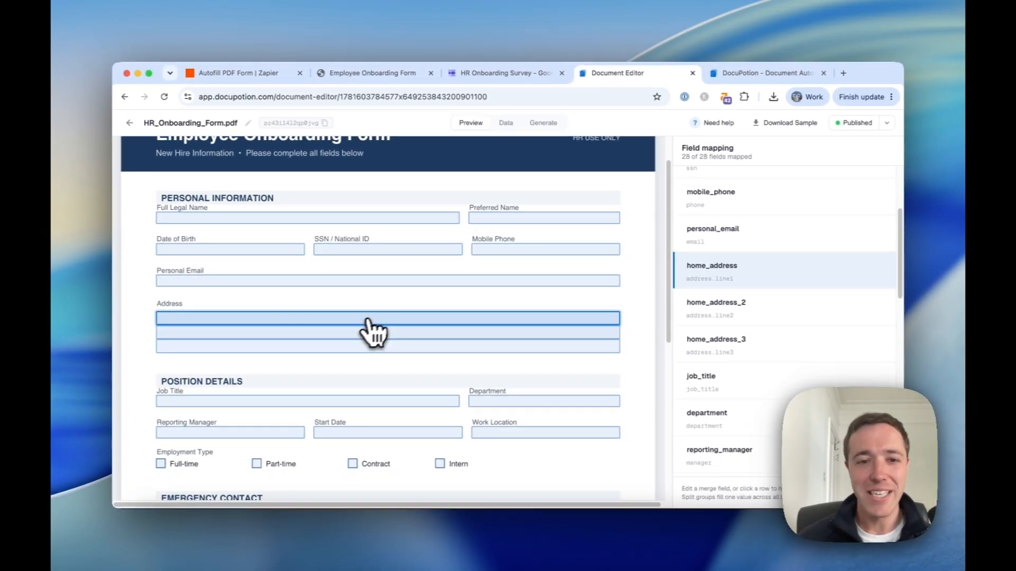
left_click(338, 334)
left_click(782, 301)
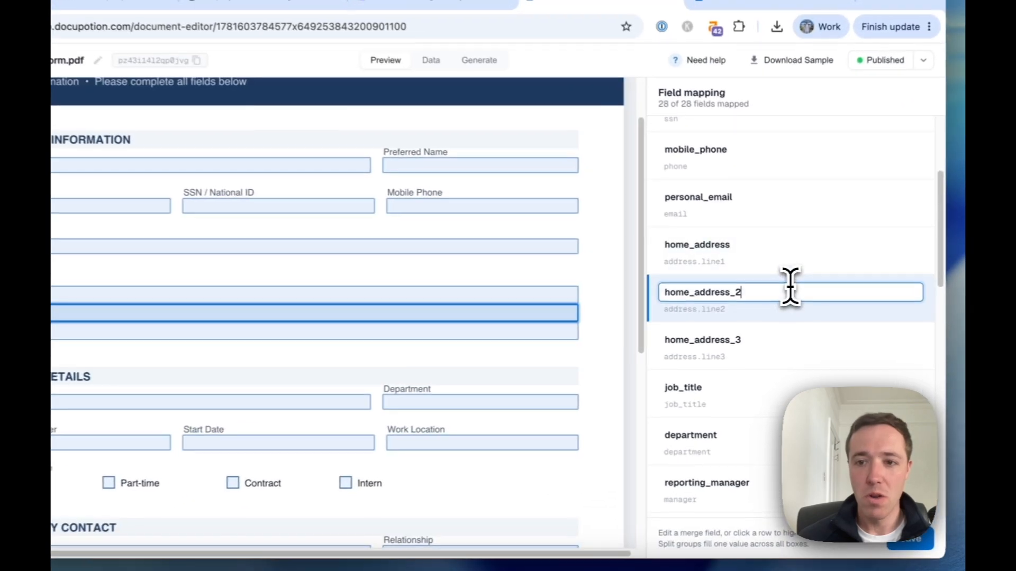
key("Return")
left_click(783, 341)
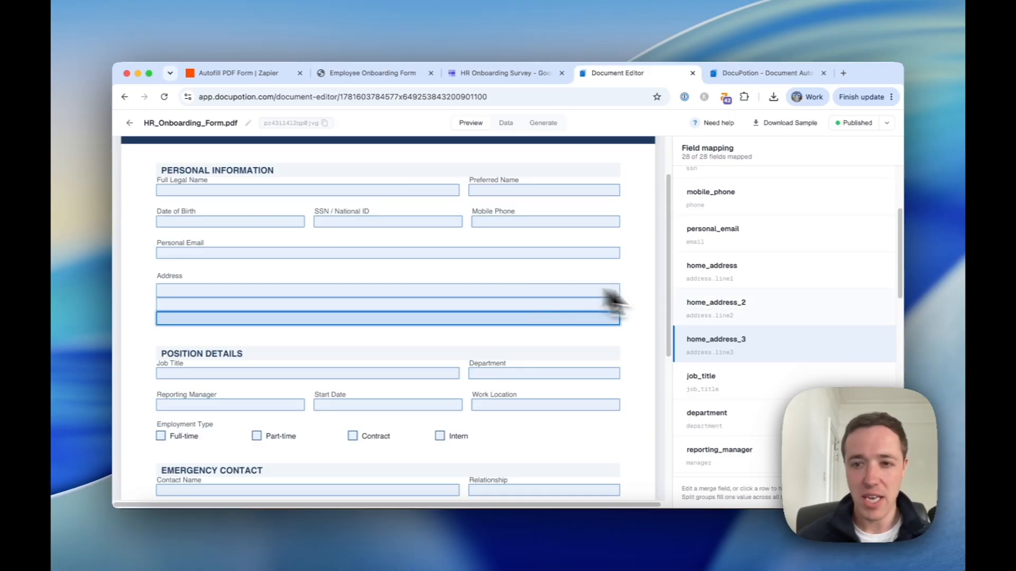
Regroup the three address boxes into one split mapping by renaming the home_address_2 and home_address_3 merge fields to home_address.
left_click(707, 306)
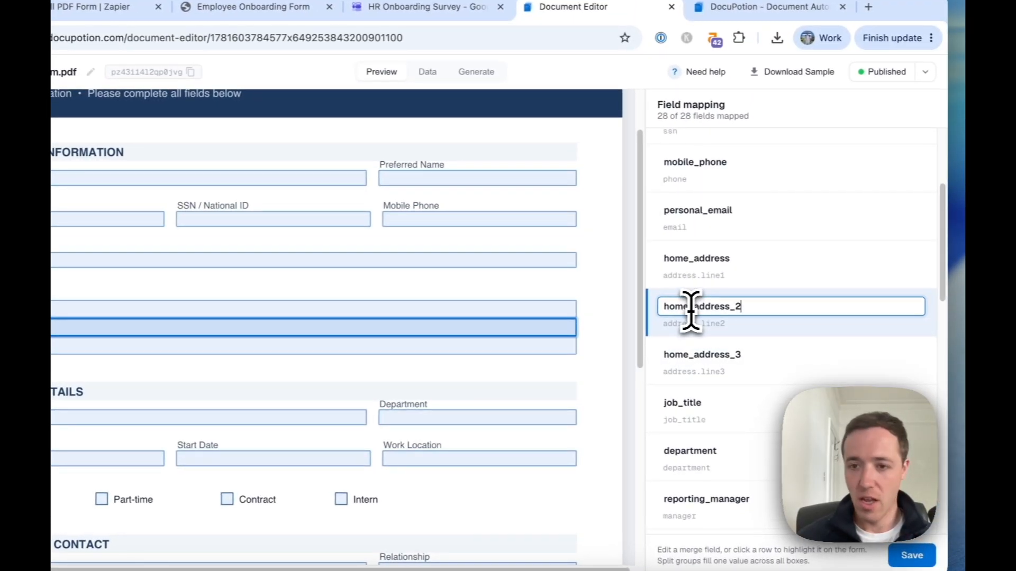
type("home")
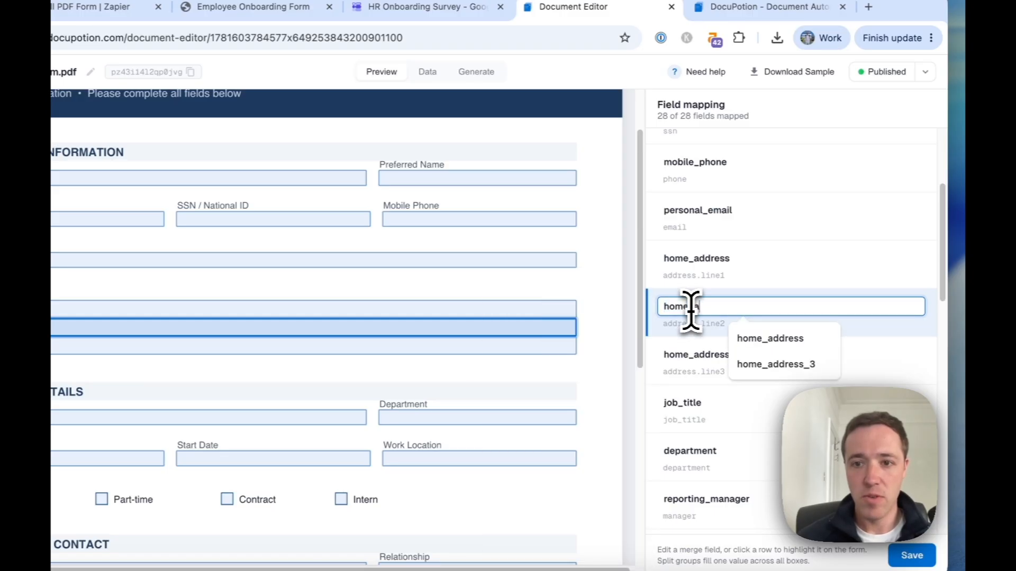
type("_add")
left_click(762, 341)
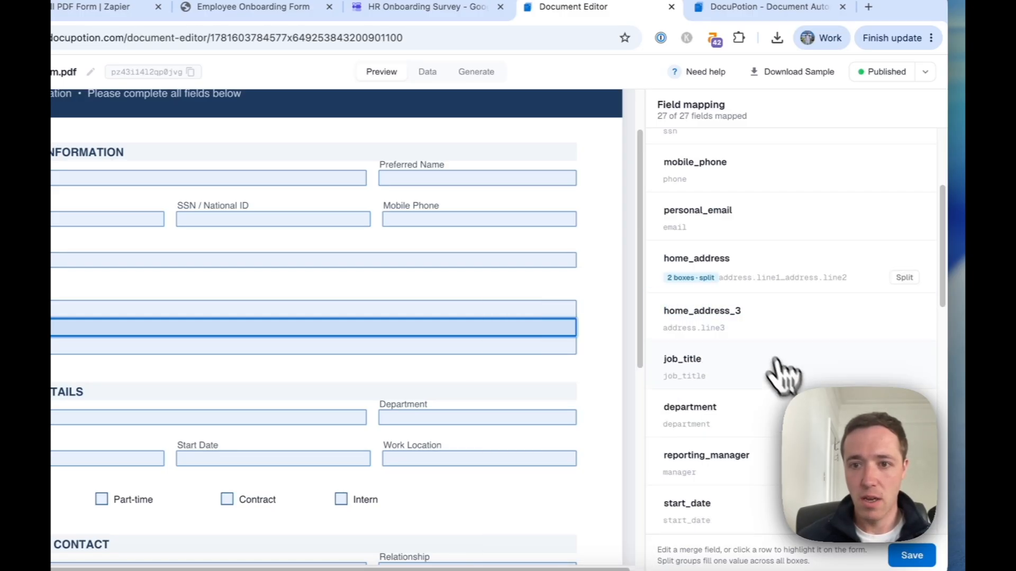
left_click(754, 333)
left_click(714, 310)
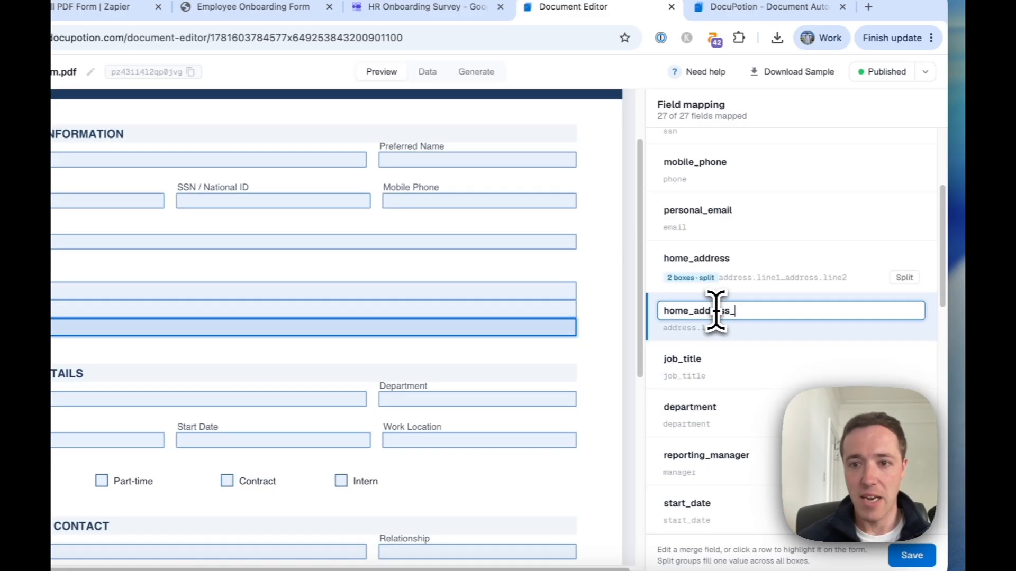
key("BackSpace")
left_click(774, 347)
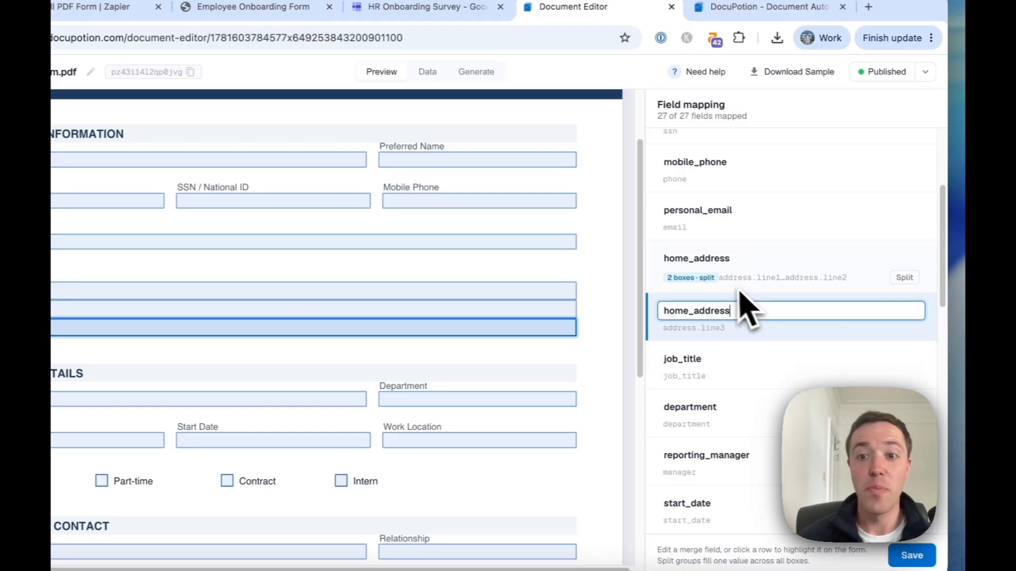
left_click(773, 255)
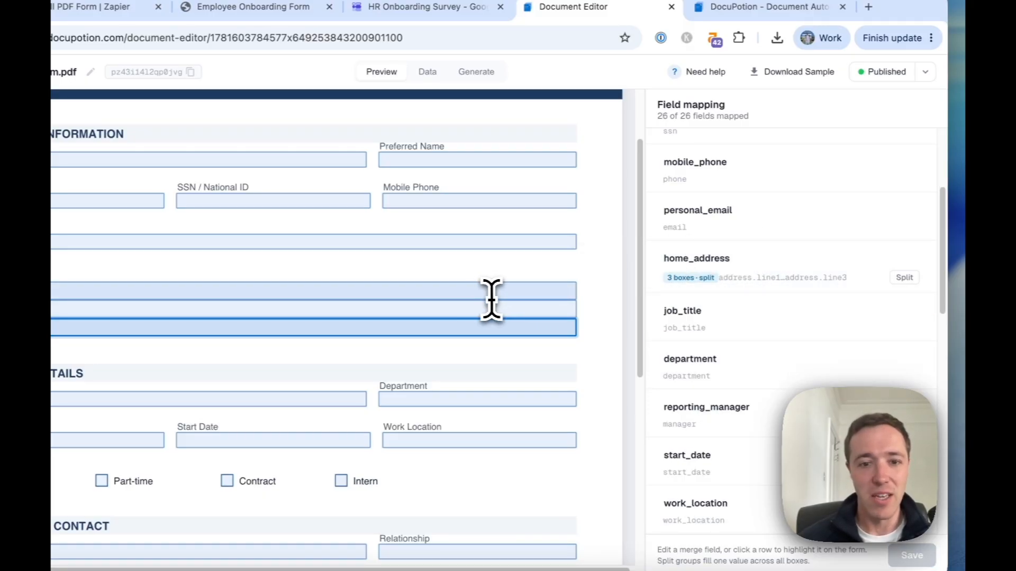
Review the remaining form fields and the checkbox mappings for the onboarding checklist.
scroll(491, 299, "down", 5)
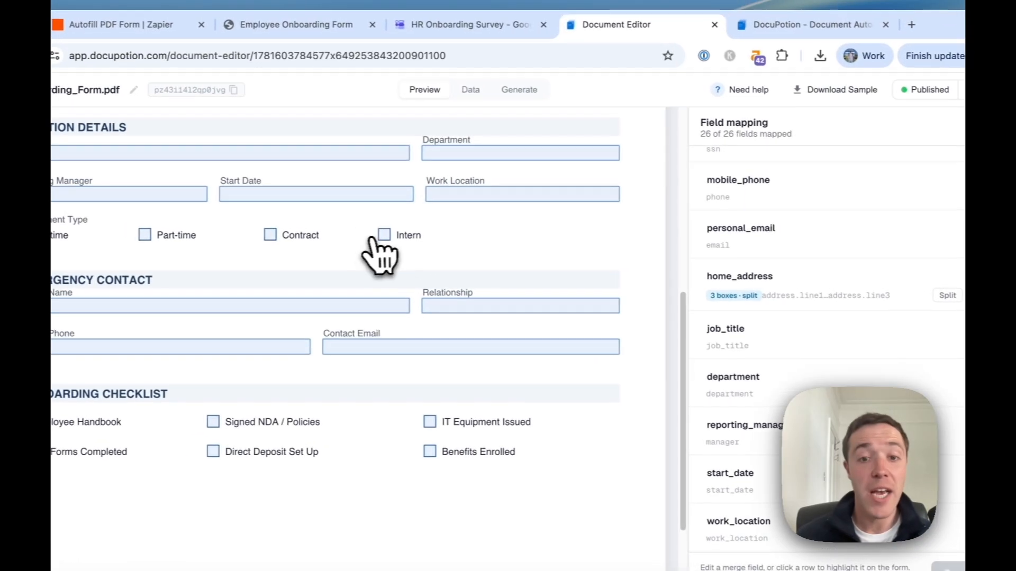
scroll(378, 243, "up", 3)
scroll(386, 246, "down", 3)
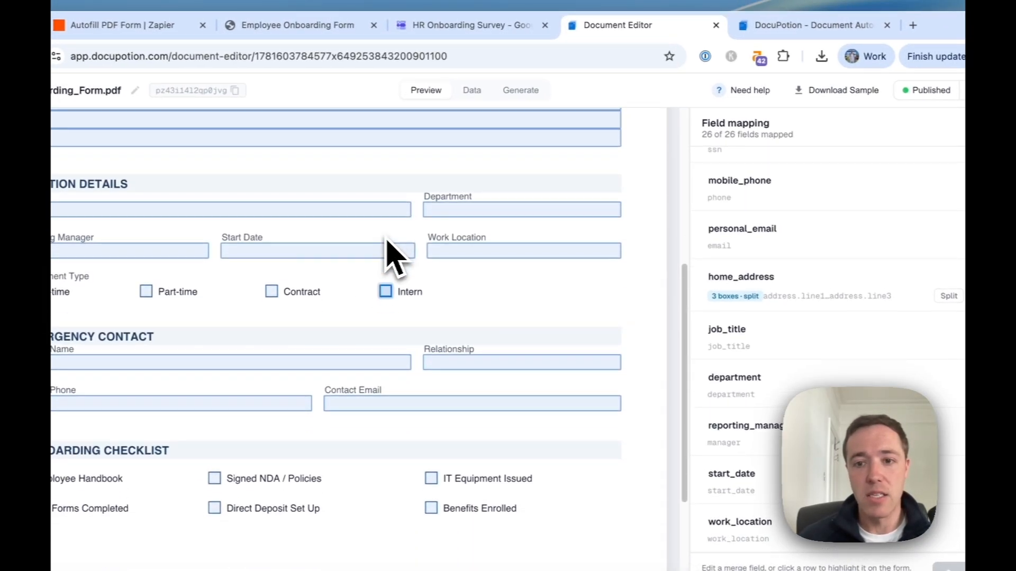
scroll(721, 329, "down", 5)
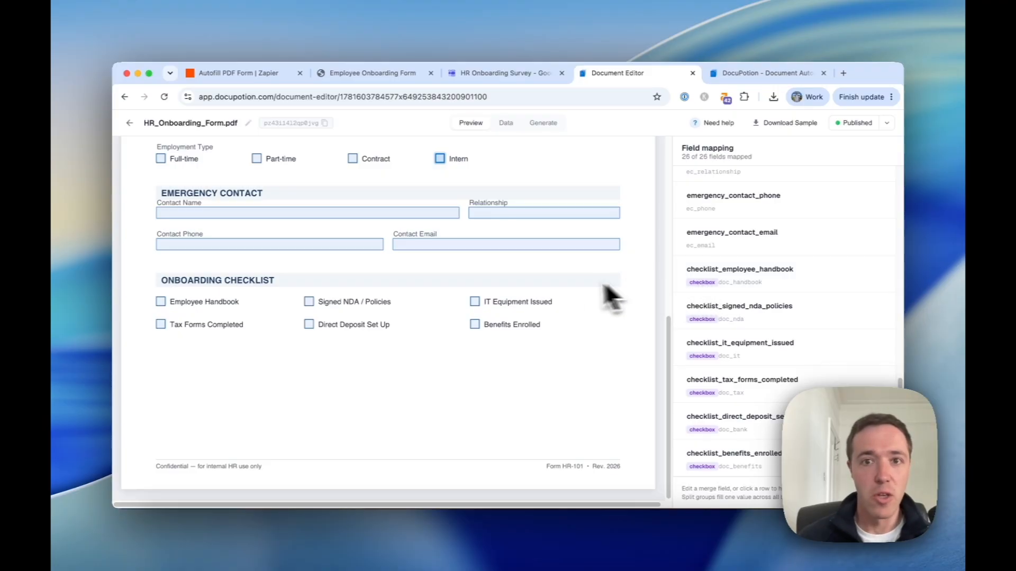
scroll(532, 325, "up", 7)
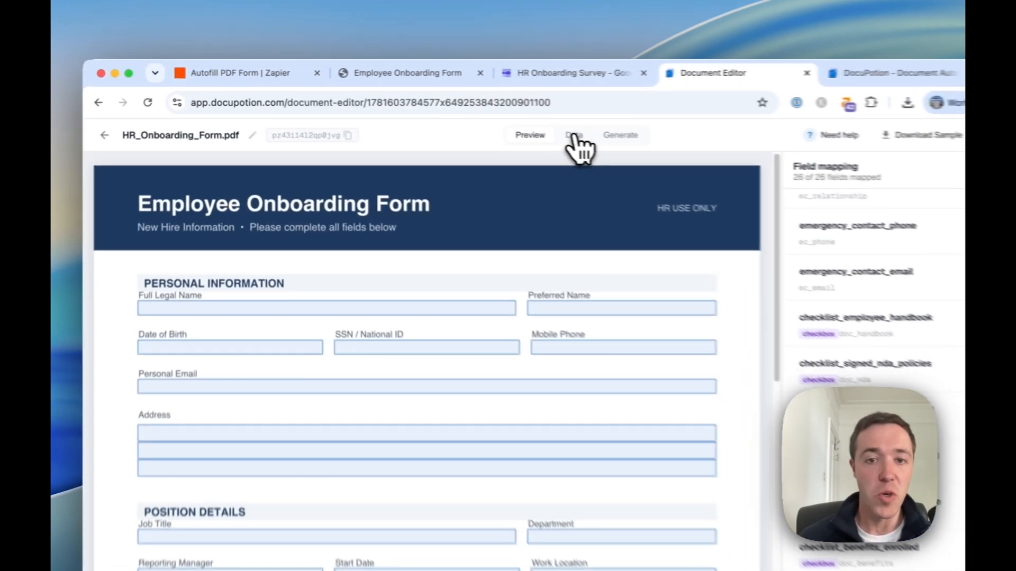
Replace the first name in the full_legal_name value of the template's sample data with a different one.
left_click(506, 123)
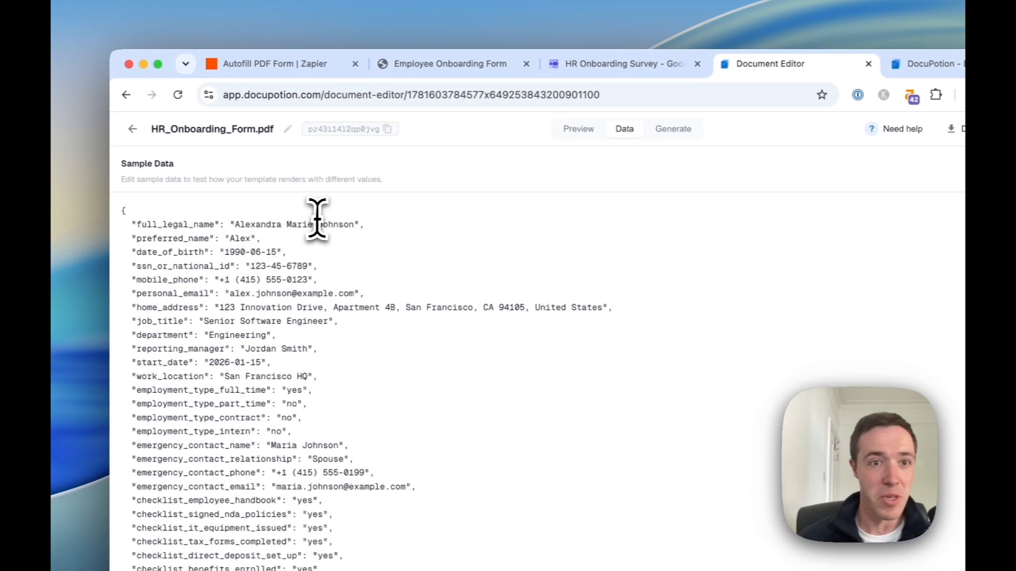
left_click_drag(235, 224, 361, 225)
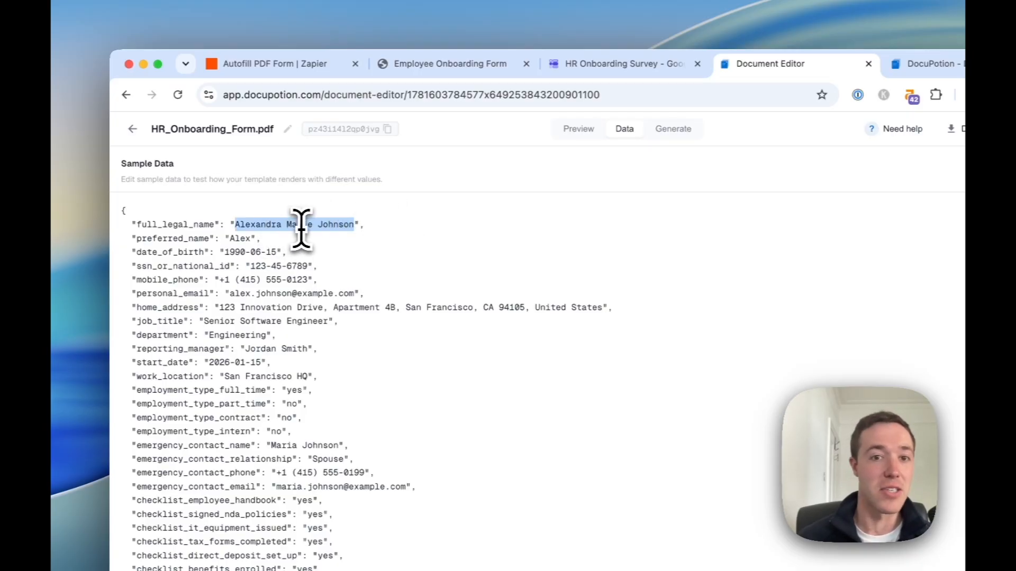
double_click(260, 225)
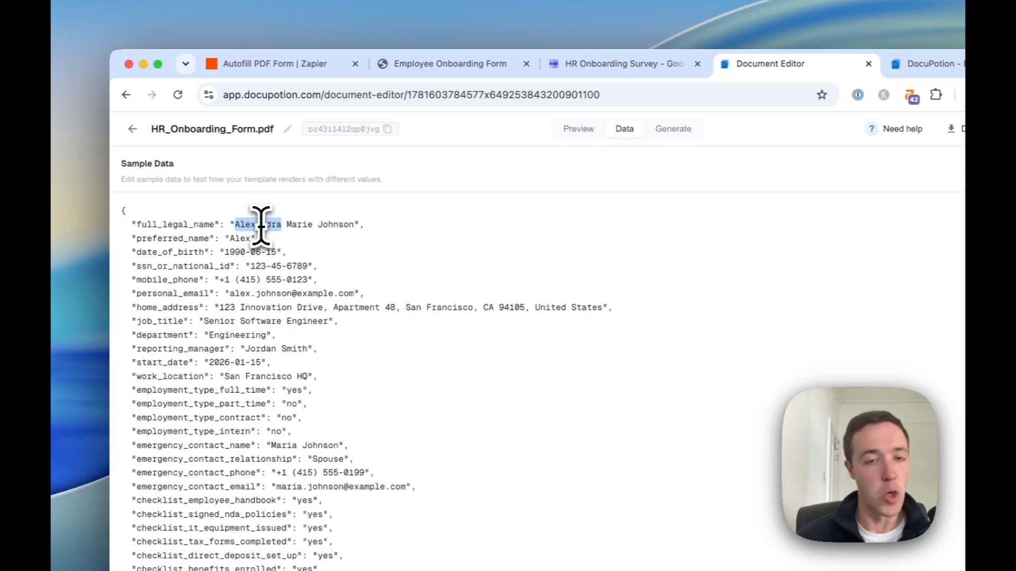
type("Jo")
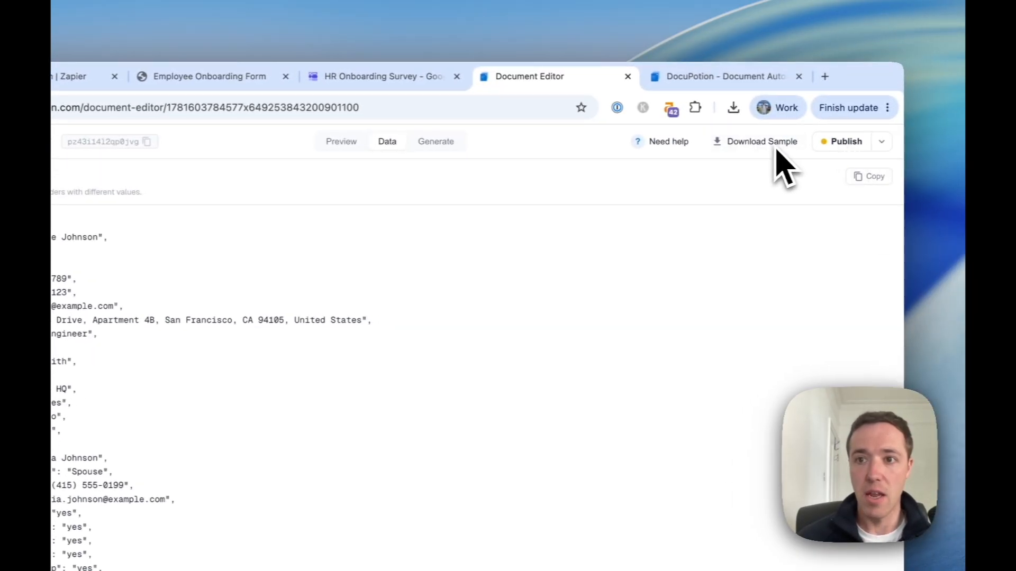
Download a sample PDF from the template and check how its text fields and checkboxes are filled.
left_click(764, 145)
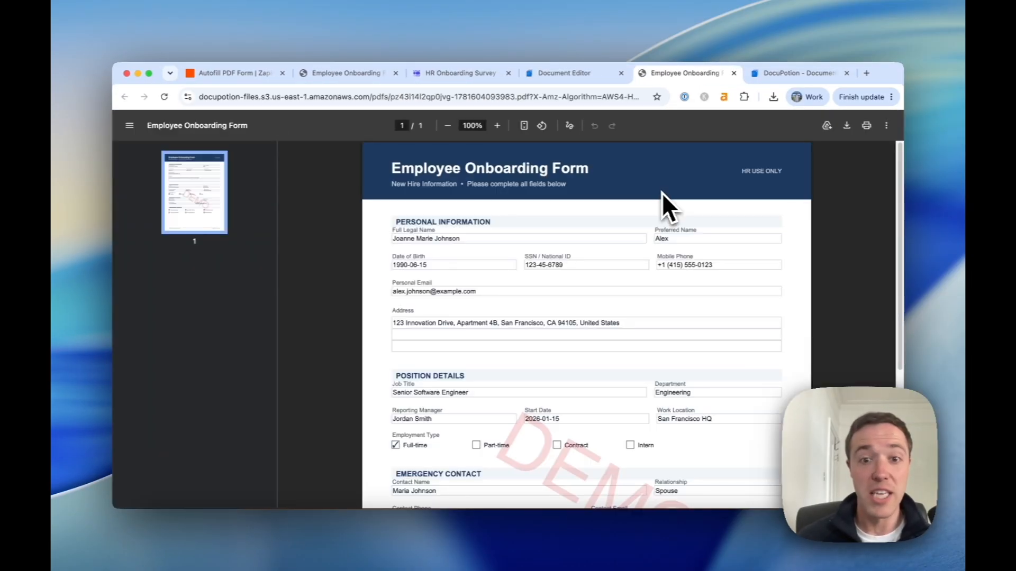
scroll(630, 323, "down", 5)
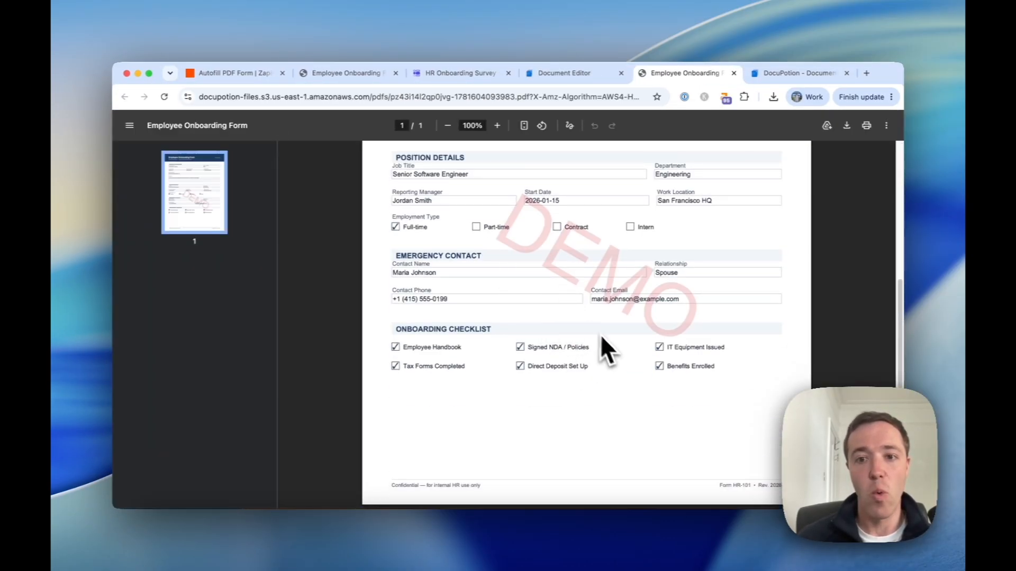
scroll(560, 307, "up", 5)
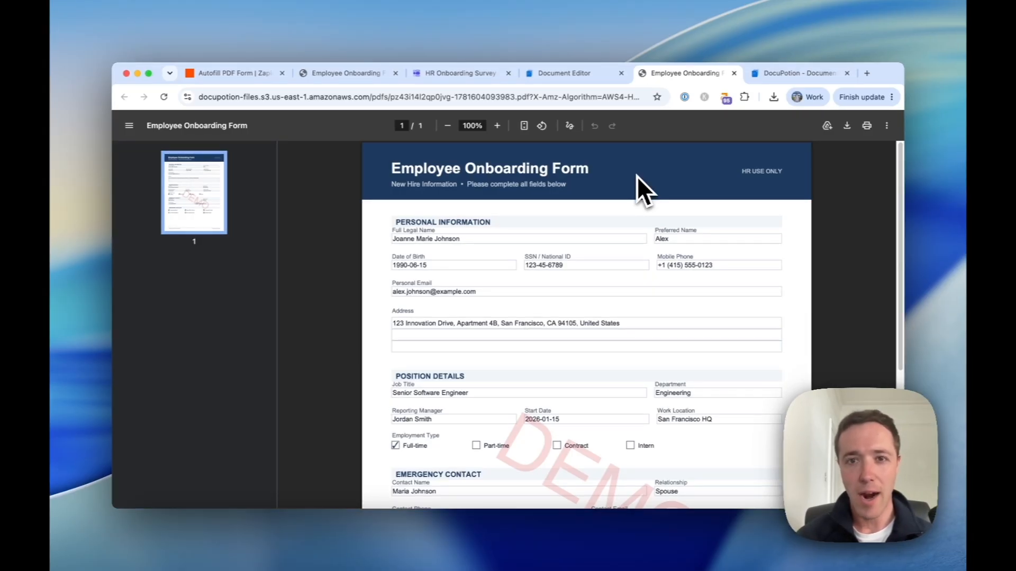
Switch to the Zapier Zap, review the Google Forms trigger against the HR Onboarding Survey form, and continue with Form Response C as test record.
left_click(220, 73)
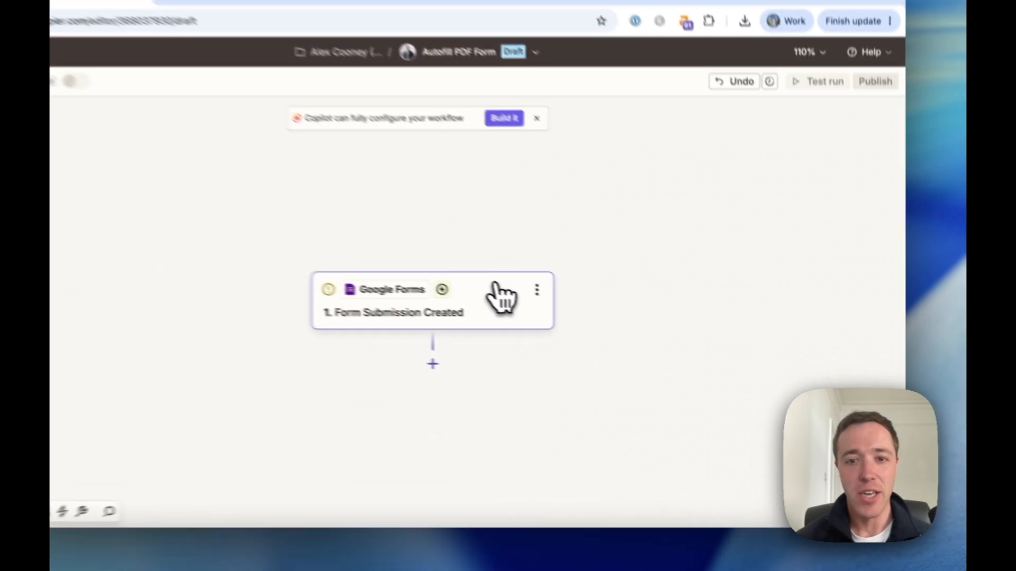
left_click(575, 320)
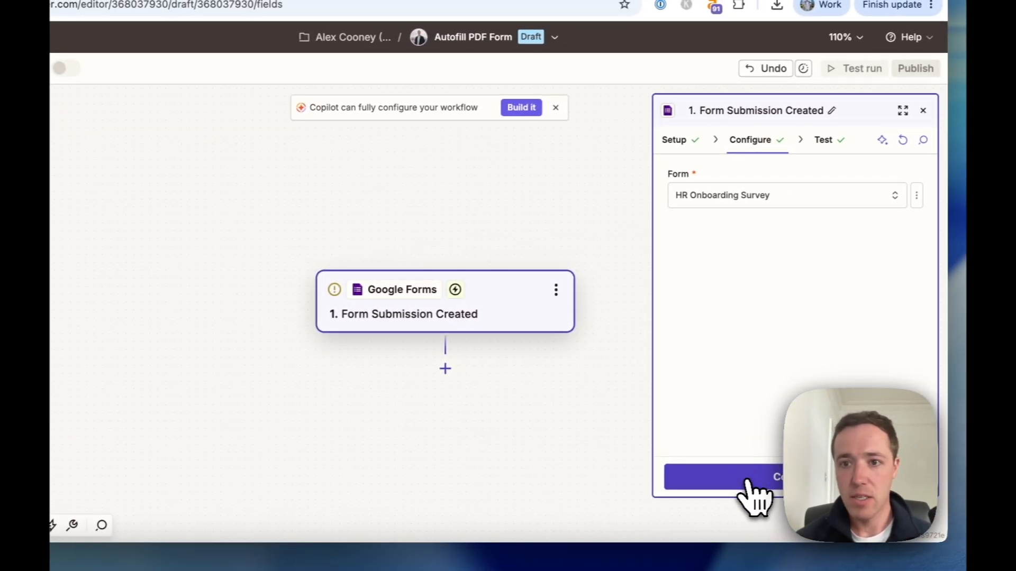
left_click(747, 479)
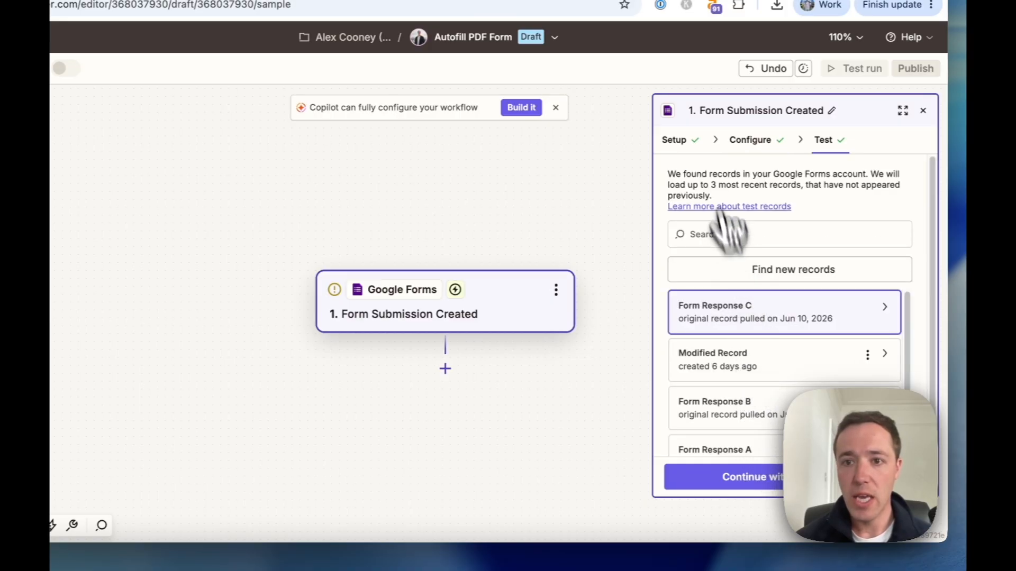
left_click(679, 140)
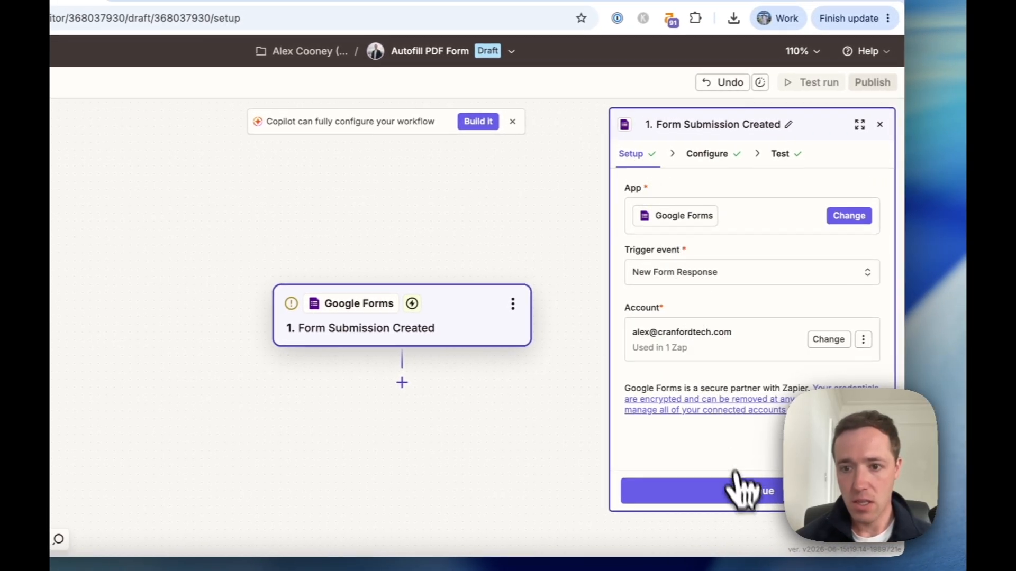
left_click(739, 490)
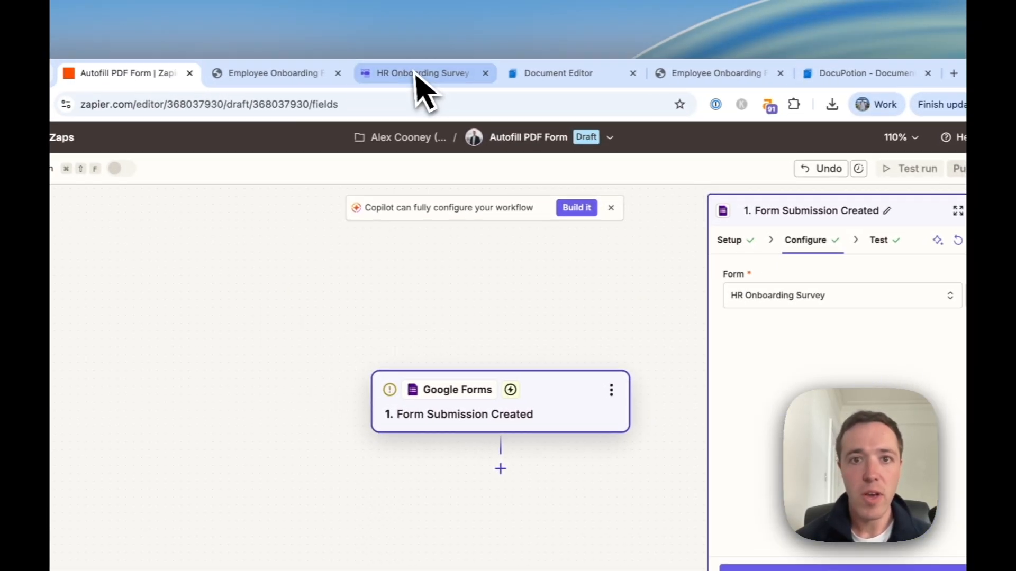
left_click(421, 79)
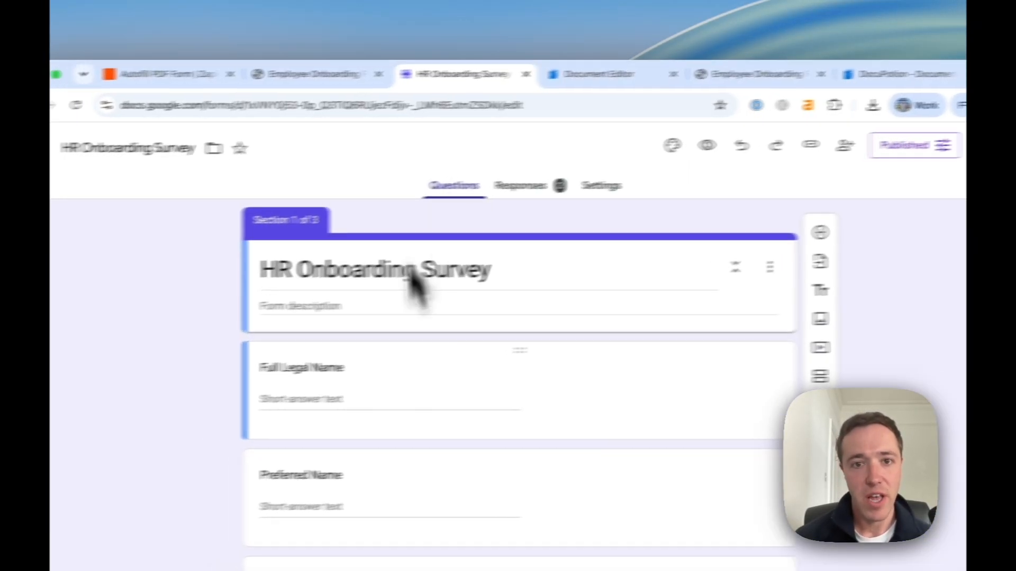
left_click(127, 73)
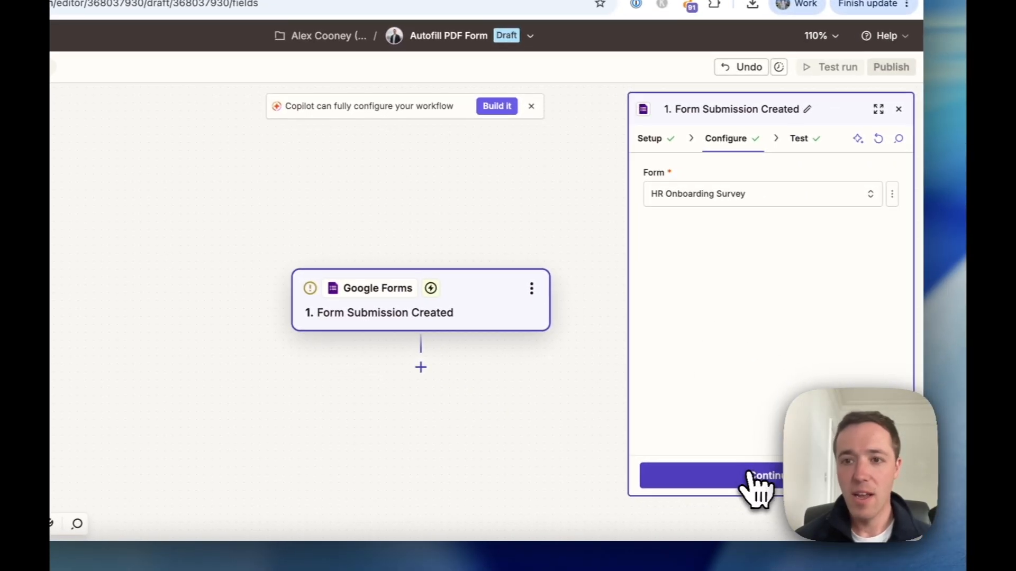
left_click(749, 473)
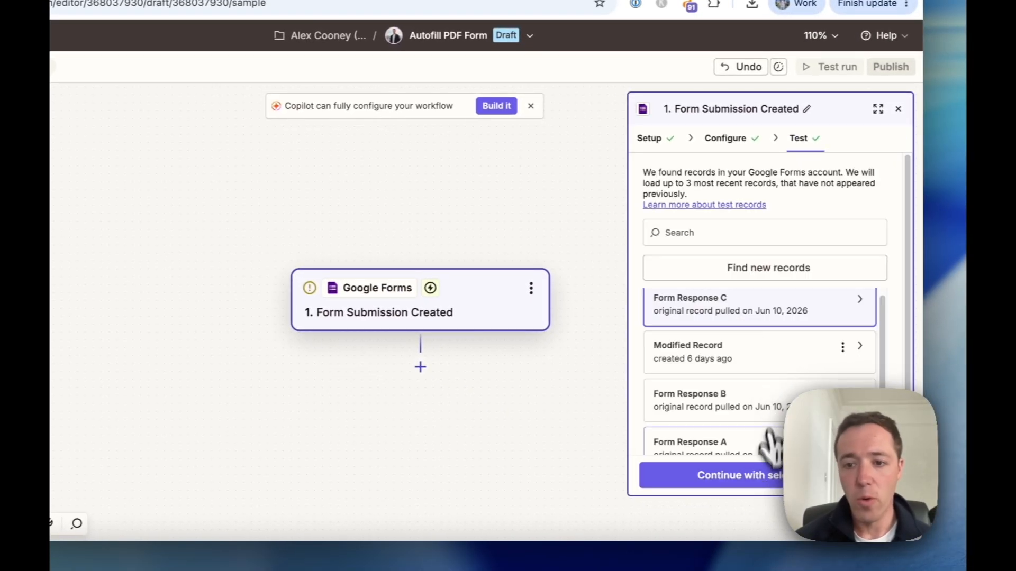
left_click(762, 476)
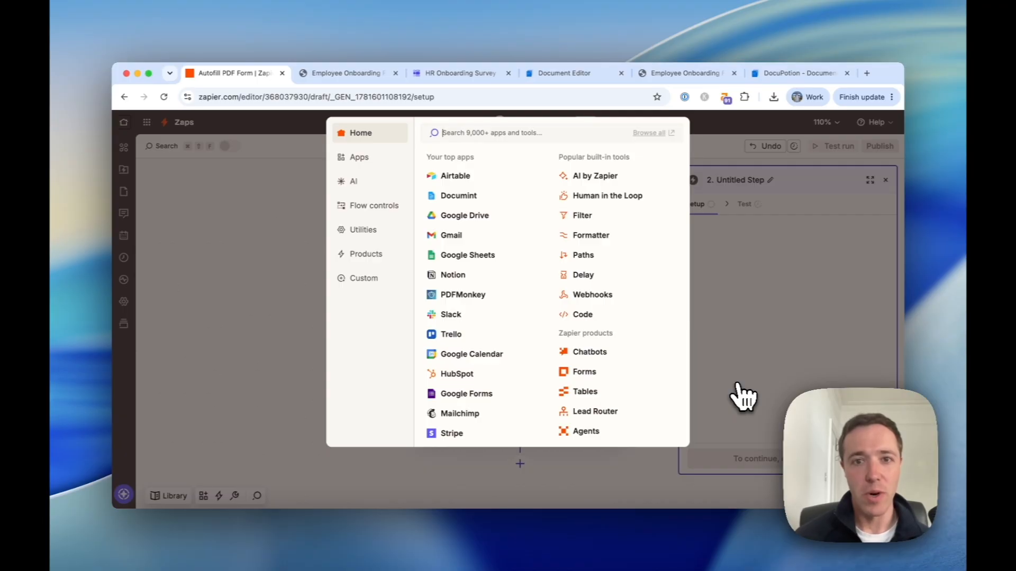
Add DocuPotion as the Zap's second step with the action event Create a Document.
type("docu")
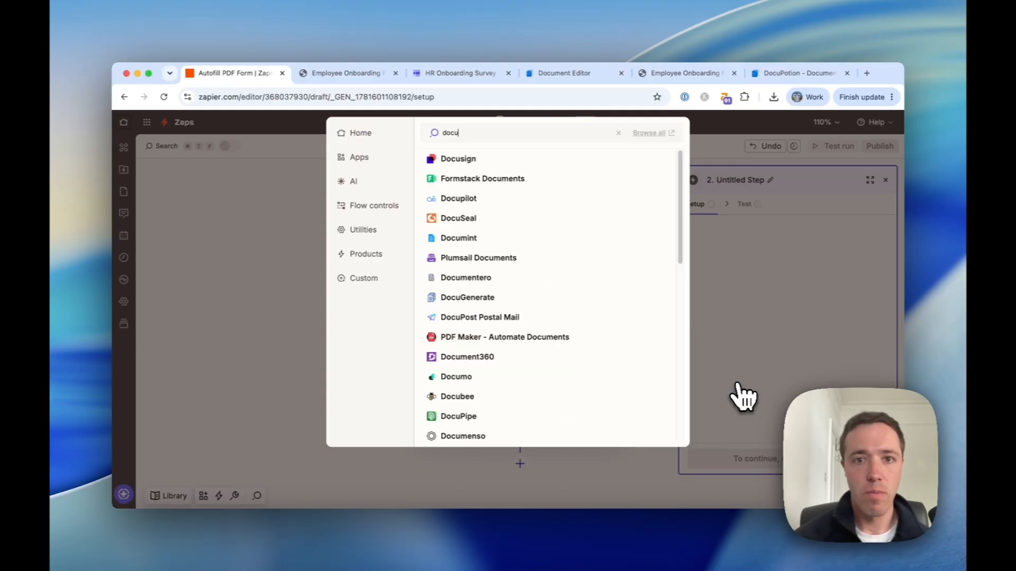
type("po")
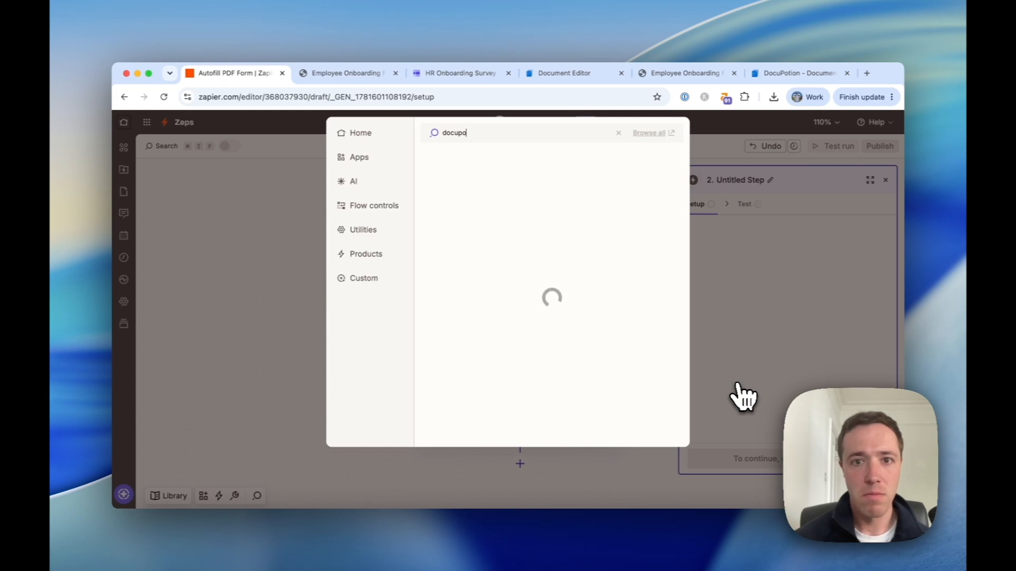
type("tion")
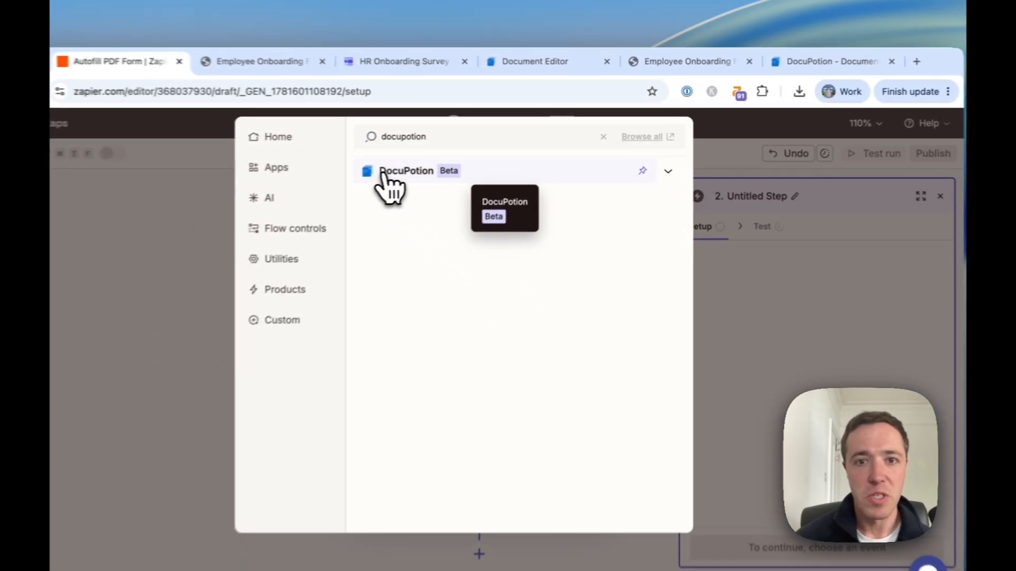
left_click(385, 176)
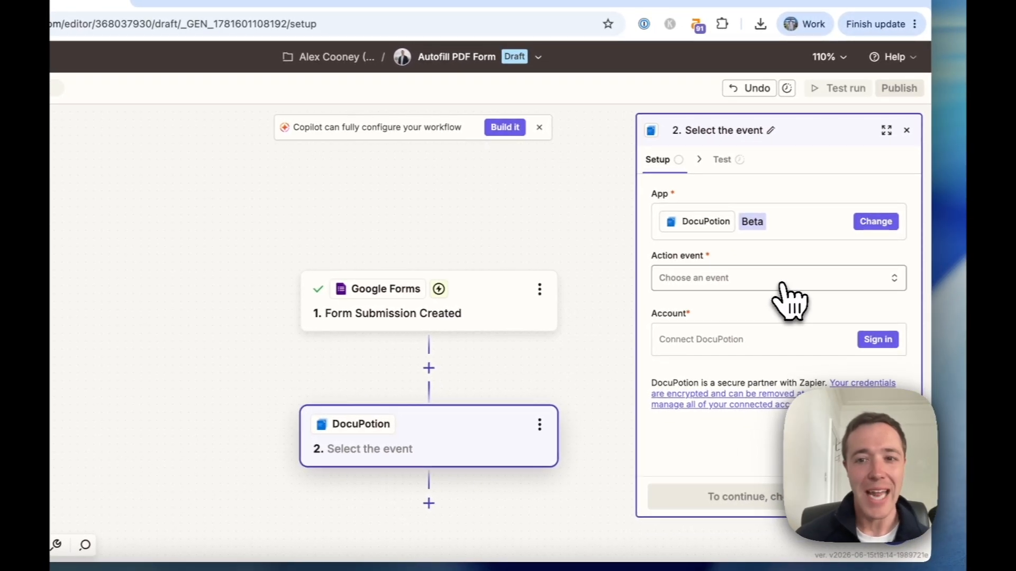
left_click(825, 352)
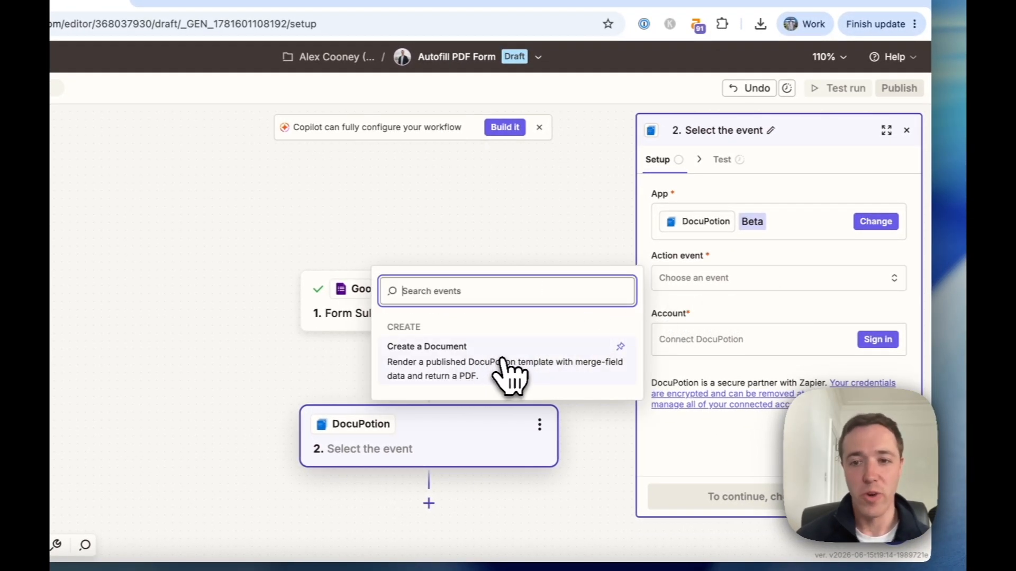
left_click(509, 373)
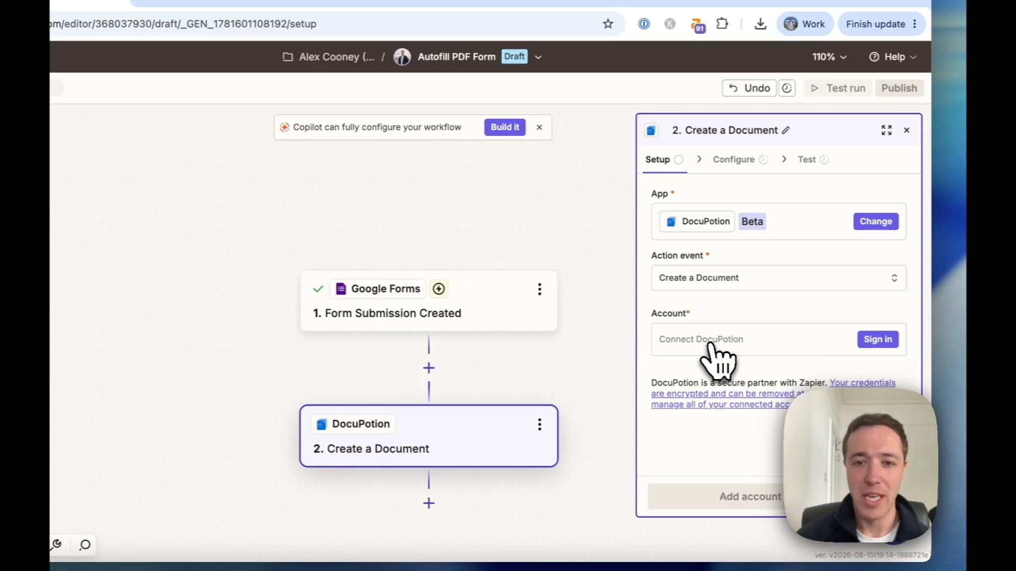
Start connecting a DocuPotion account to the Create a Document step and copy the API key from DocuPotion's API Integration page.
left_click(877, 339)
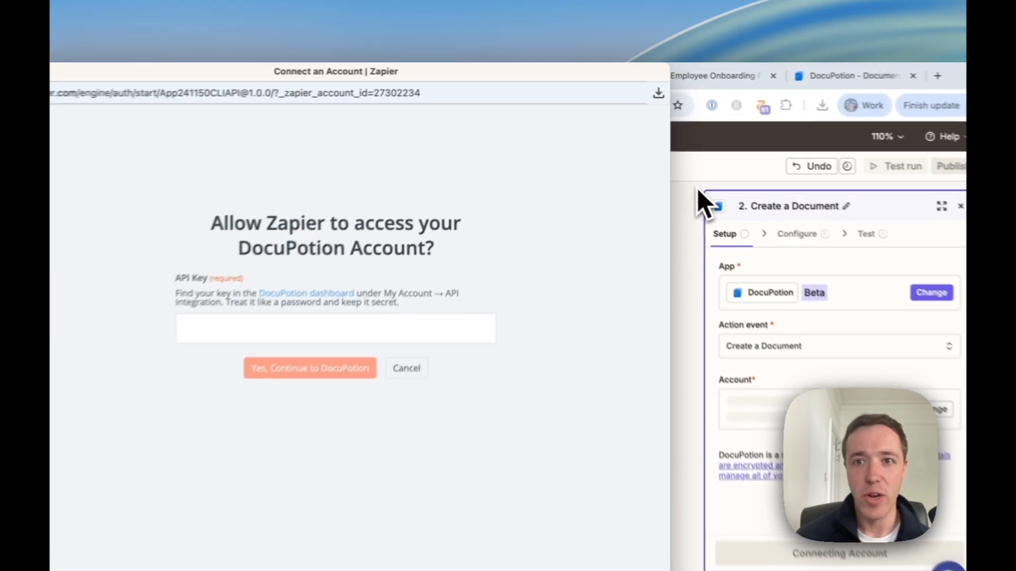
left_click(672, 164)
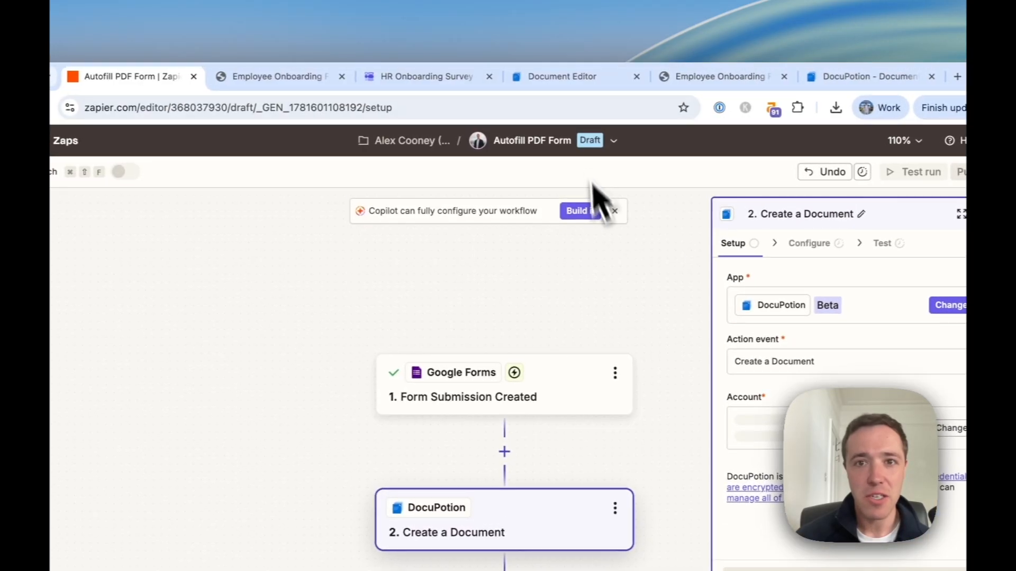
left_click(553, 78)
left_click(135, 139)
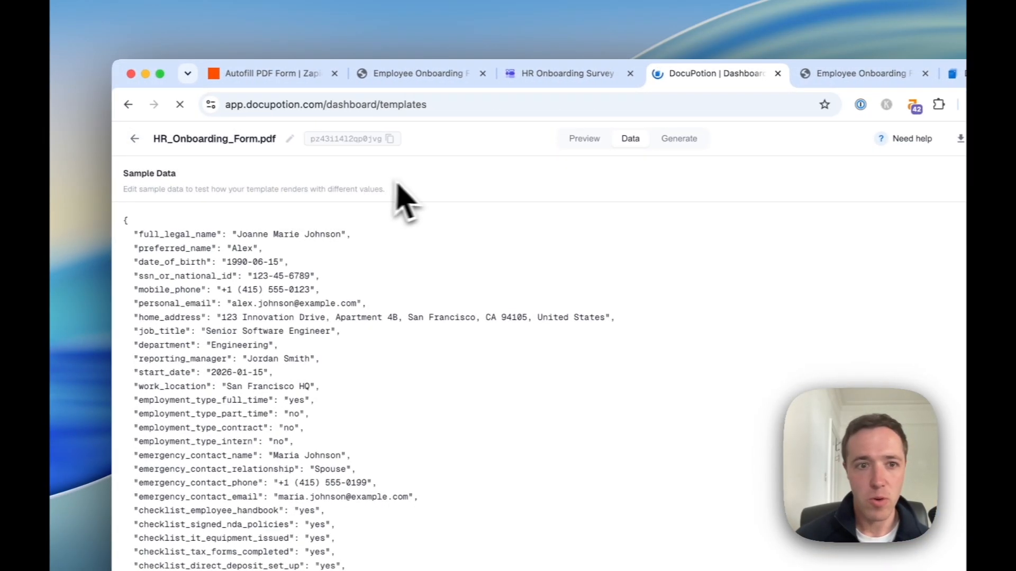
left_click(168, 350)
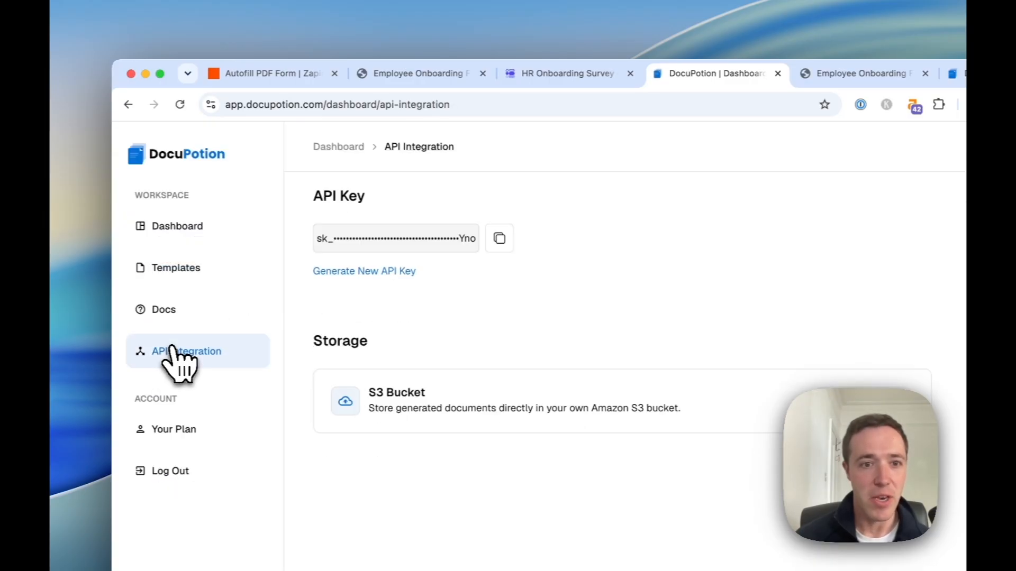
left_click(491, 242)
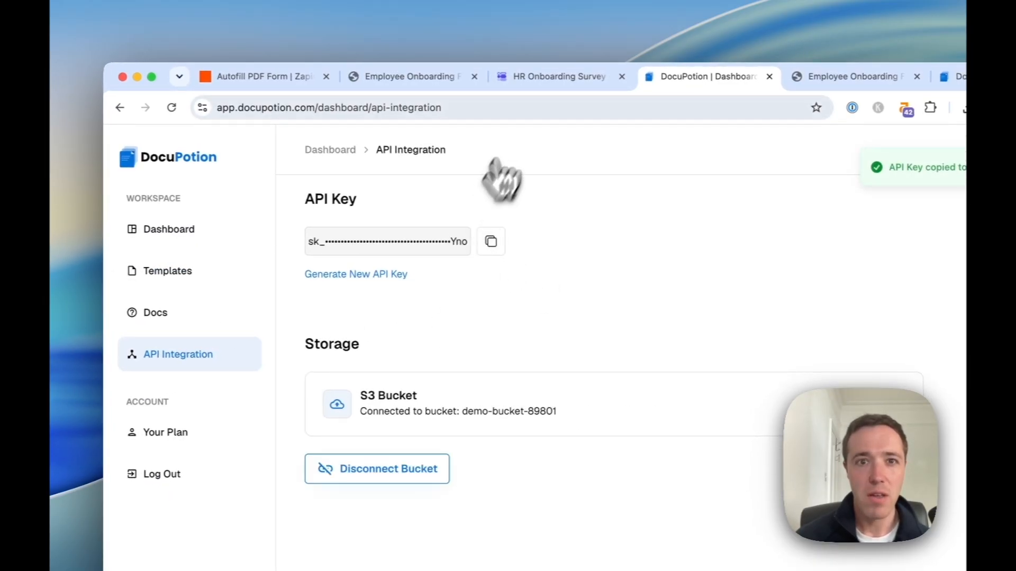
left_click(246, 80)
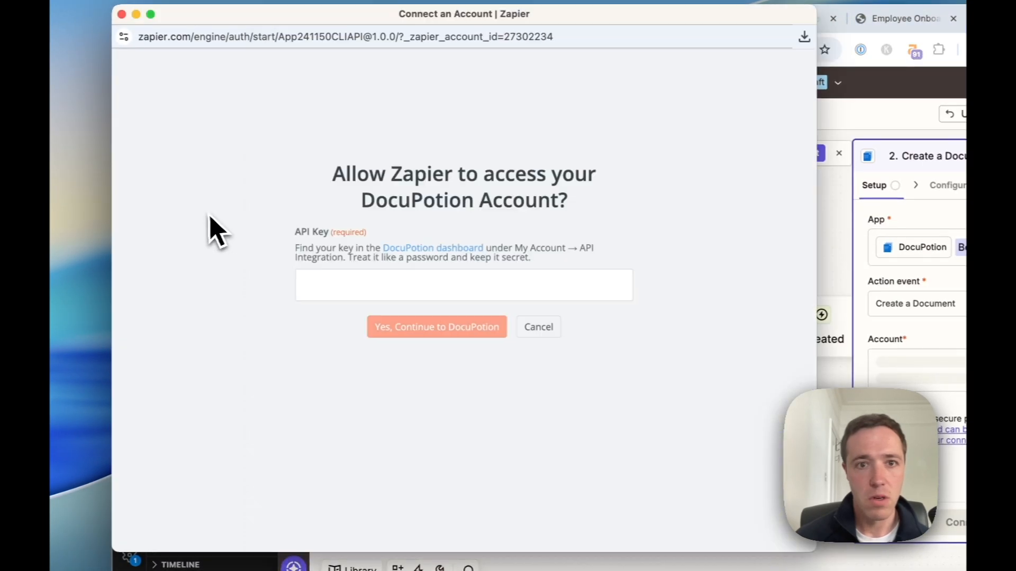
left_click(435, 284)
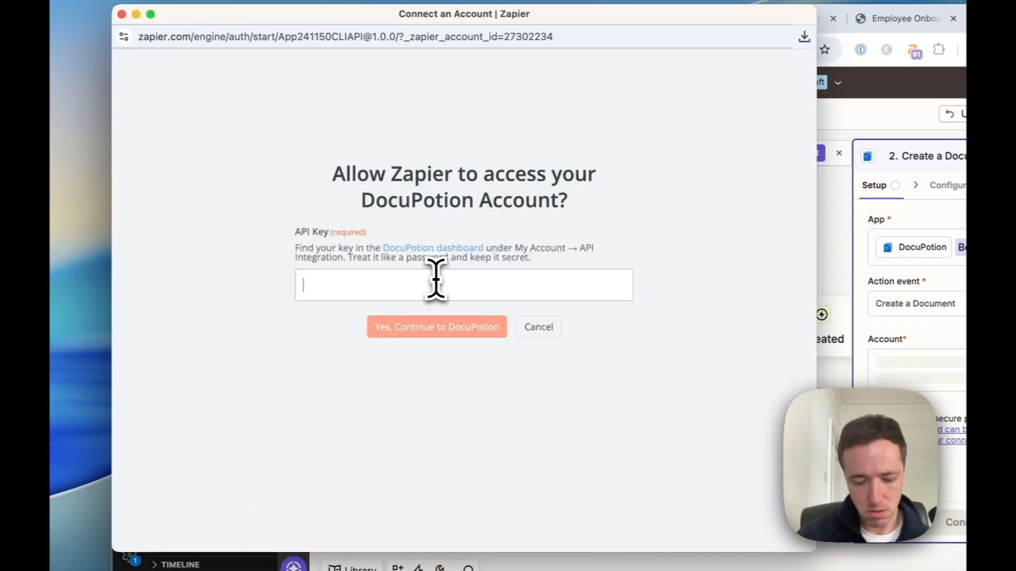
key("super+v")
left_click(438, 329)
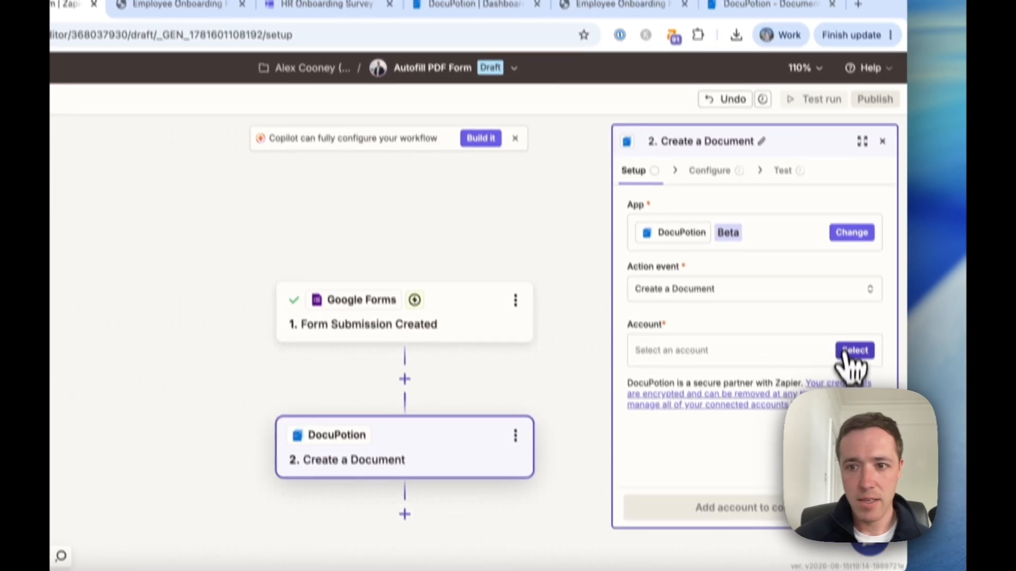
Choose the connected DocuPotion account for the Create a Document step and continue to its configuration.
left_click(849, 352)
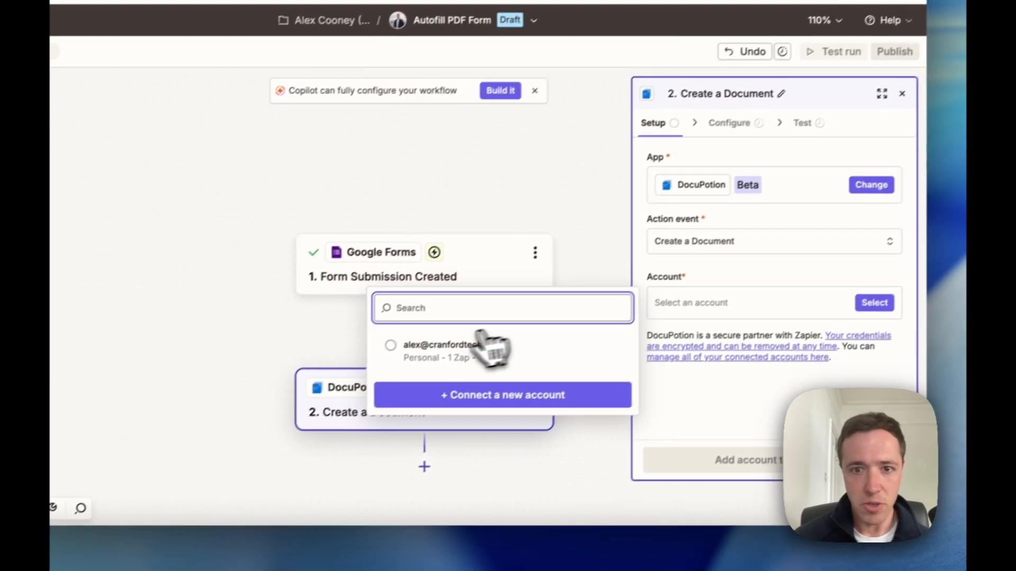
left_click(483, 344)
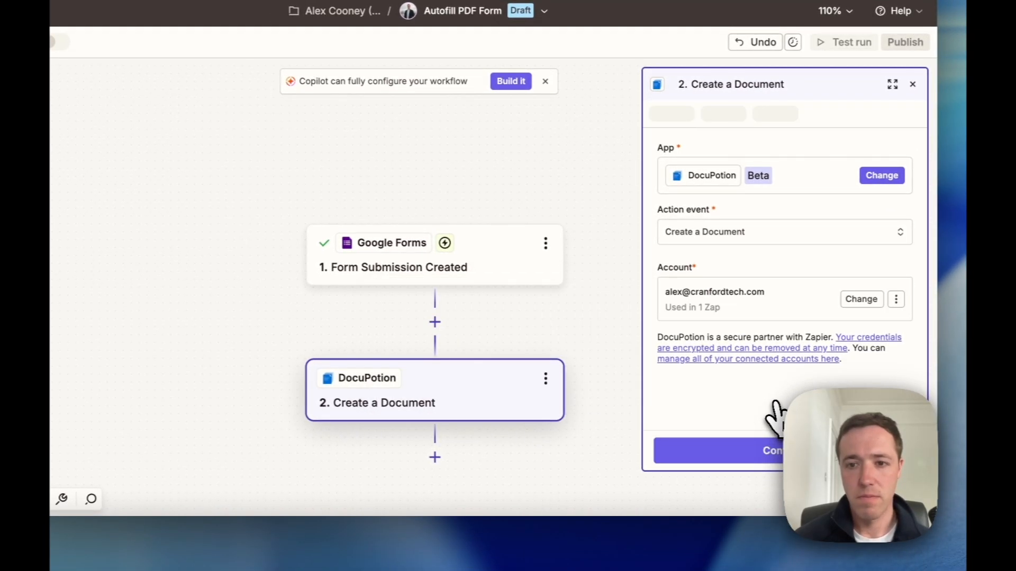
left_click(772, 455)
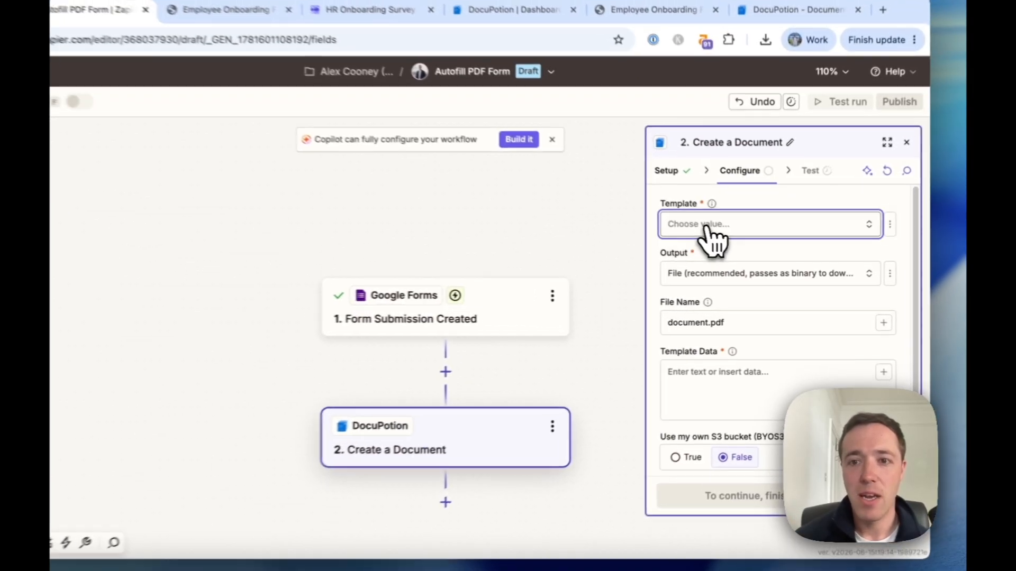
Set the document template to HR_Onboarding_Form and the output to File (recommended, passes as binary to downstream steps).
left_click(711, 243)
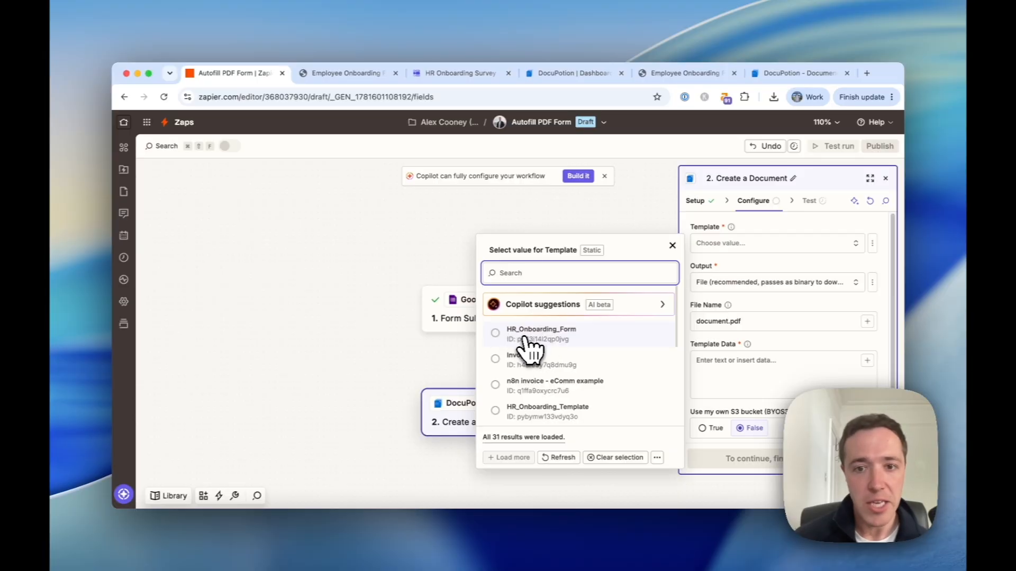
left_click(525, 335)
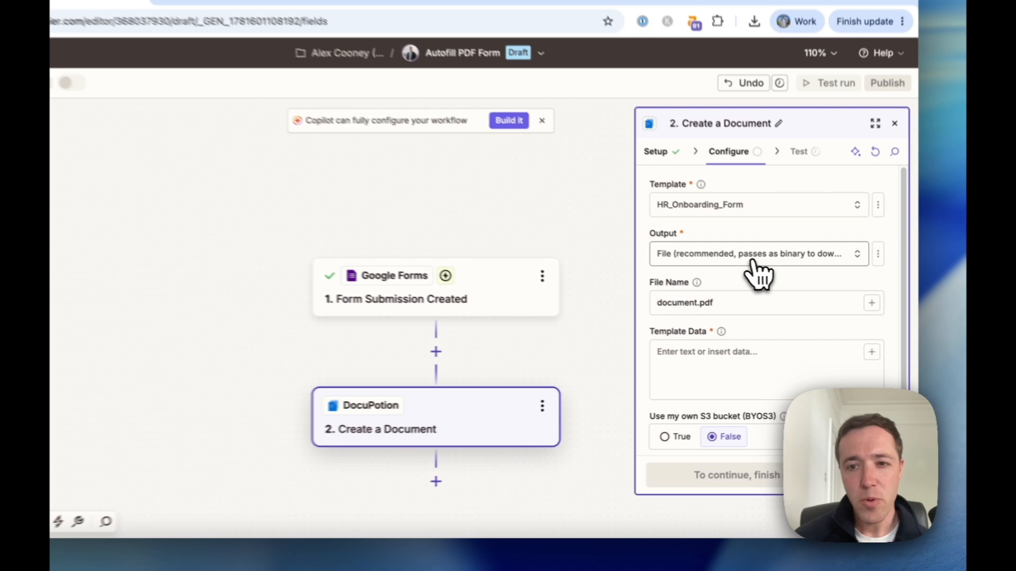
left_click(772, 283)
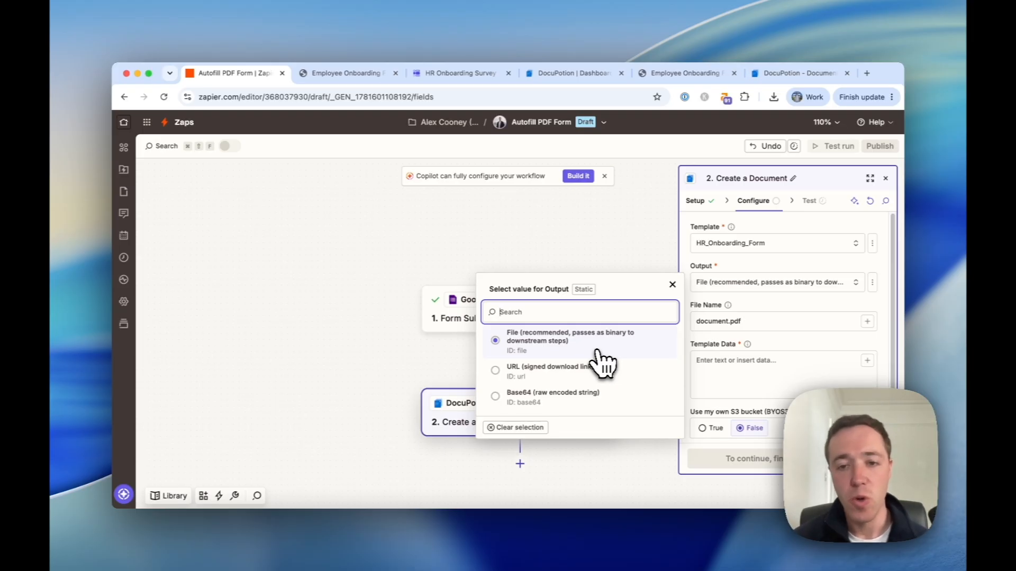
left_click(550, 346)
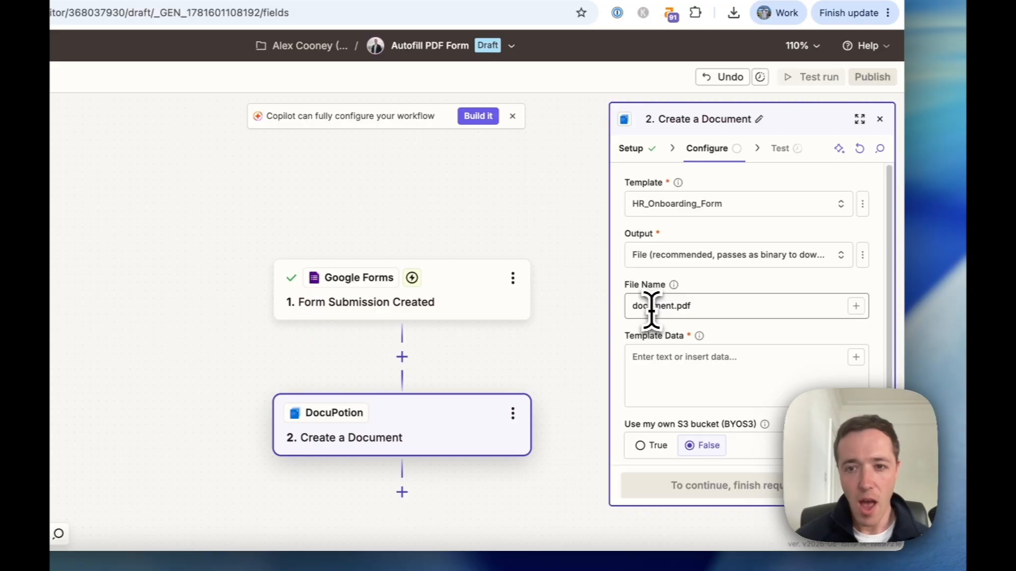
Set the file name to the form's Full Legal Name field followed by "- onboarding.pdf".
double_click(651, 306)
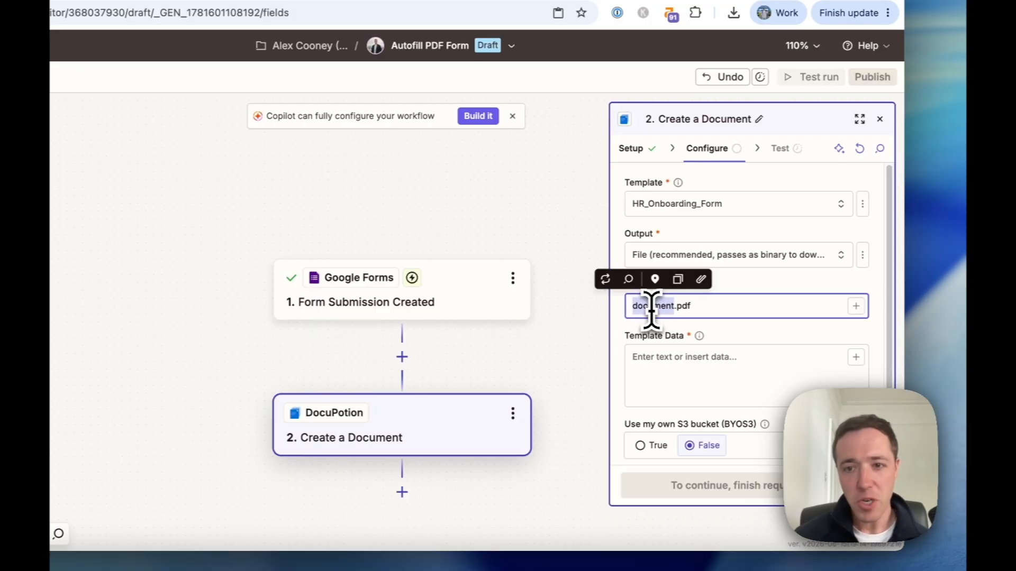
key("BackSpace")
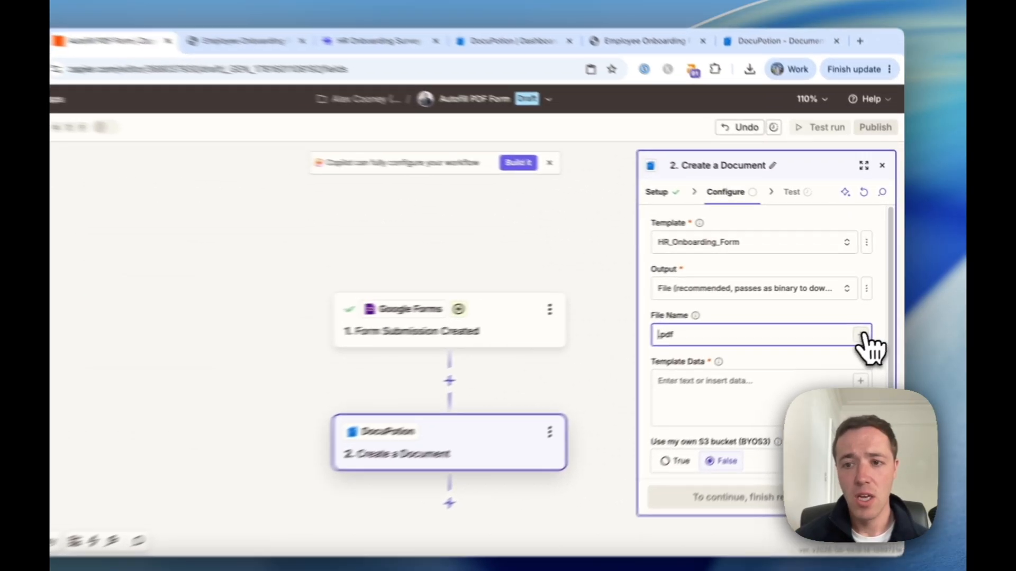
left_click(867, 322)
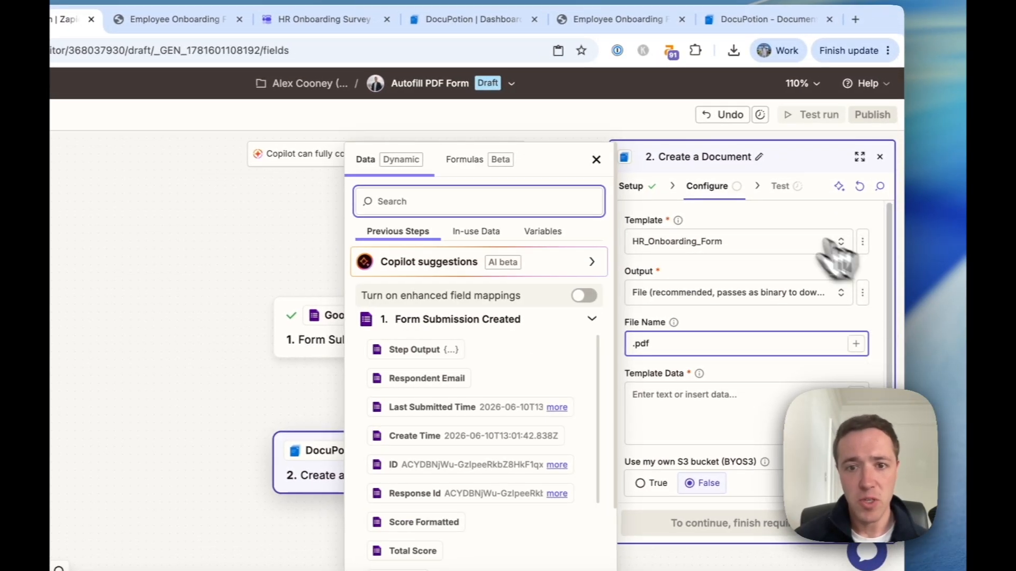
scroll(476, 424, "down", 5)
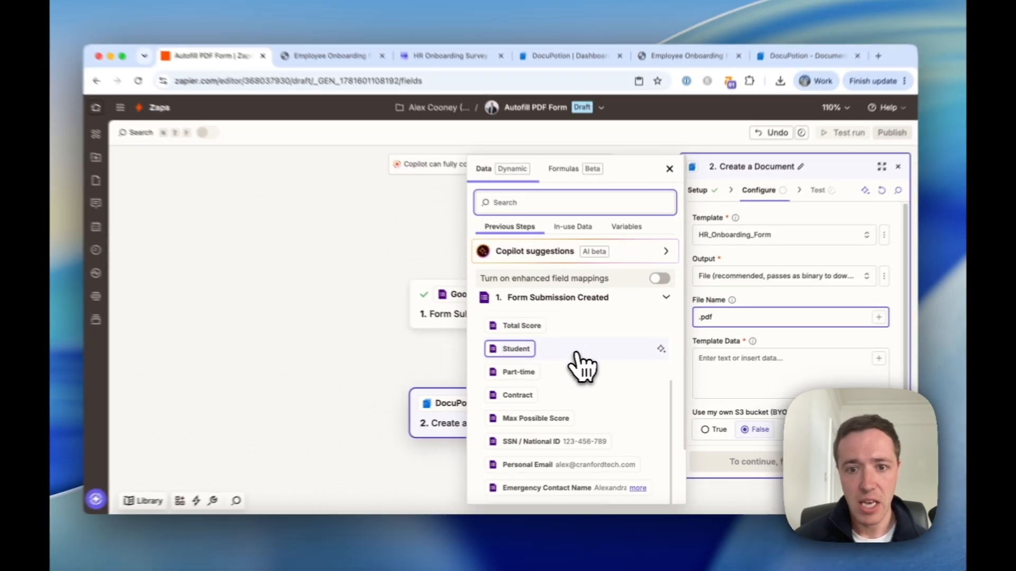
scroll(585, 370, "down", 4)
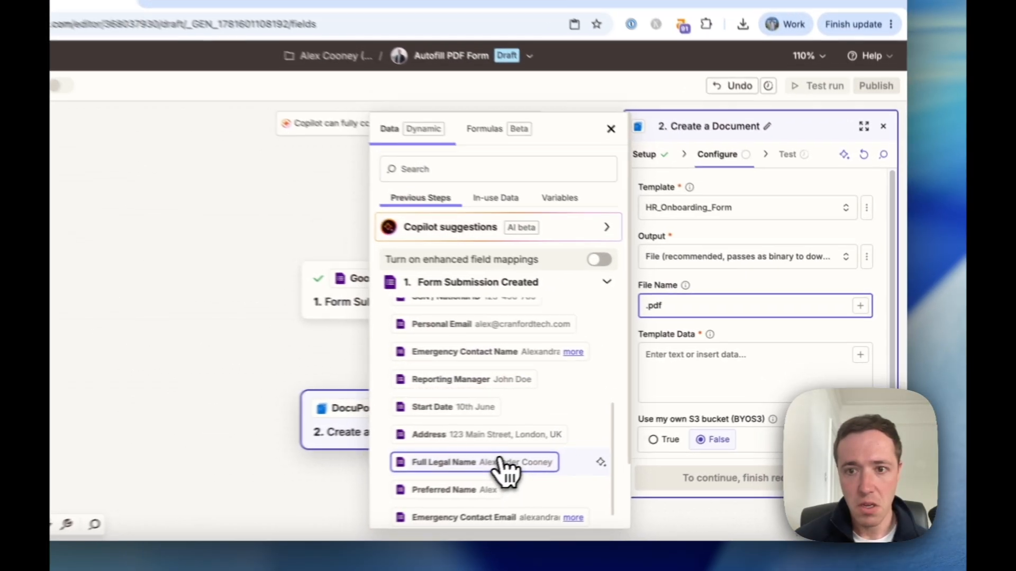
left_click(576, 446)
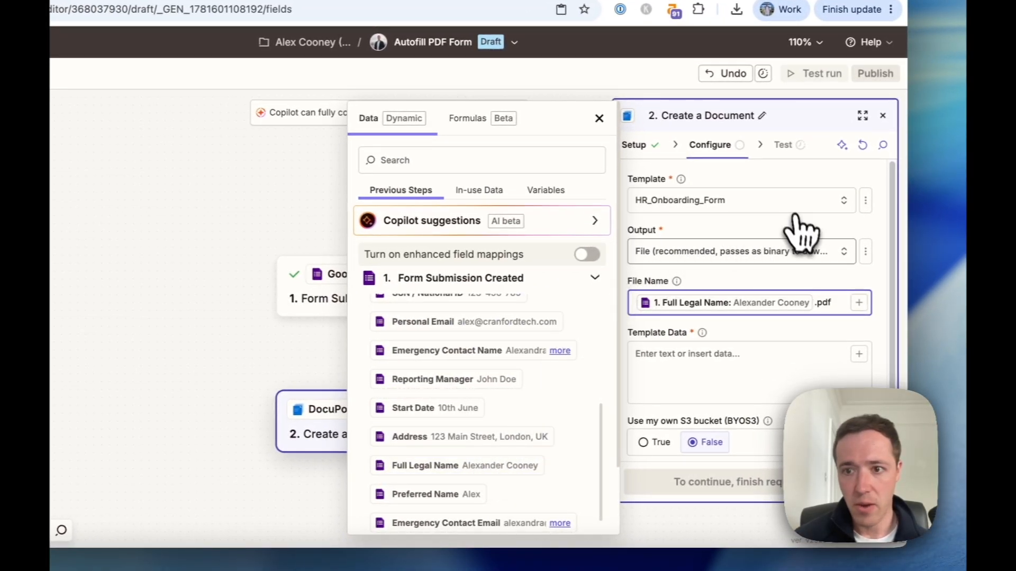
type("-")
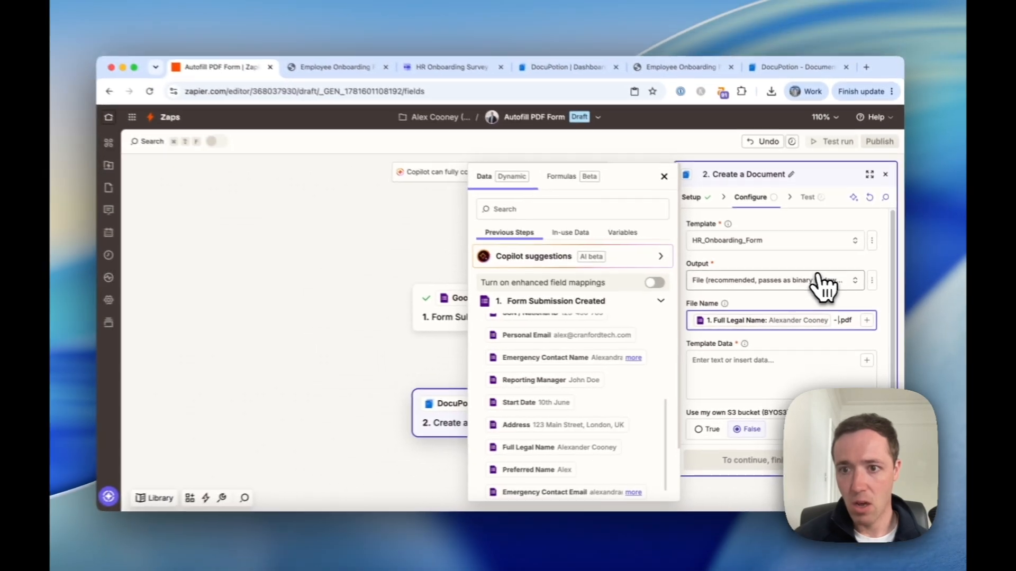
type(" onboarding")
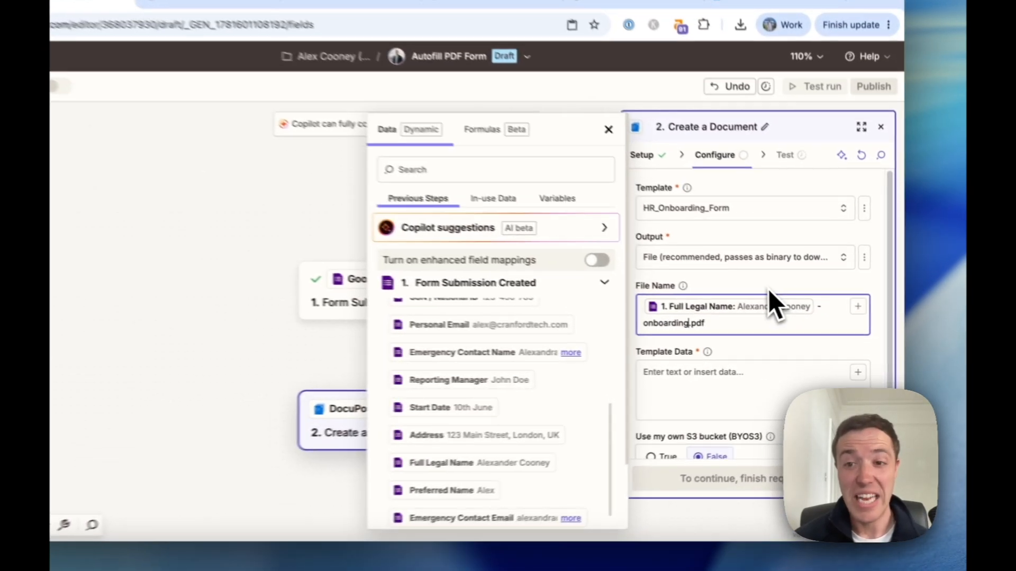
left_click(792, 308)
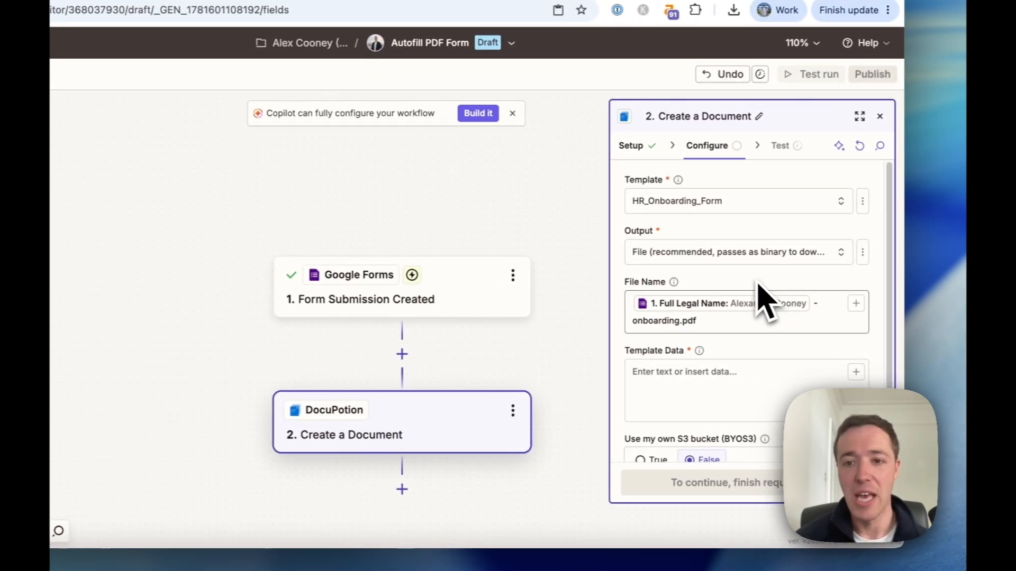
Check the Template Data field's requirements, then open HR_Onboarding_Form.pdf in DocuPotion and copy its sample data JSON.
scroll(737, 402, "down", 2)
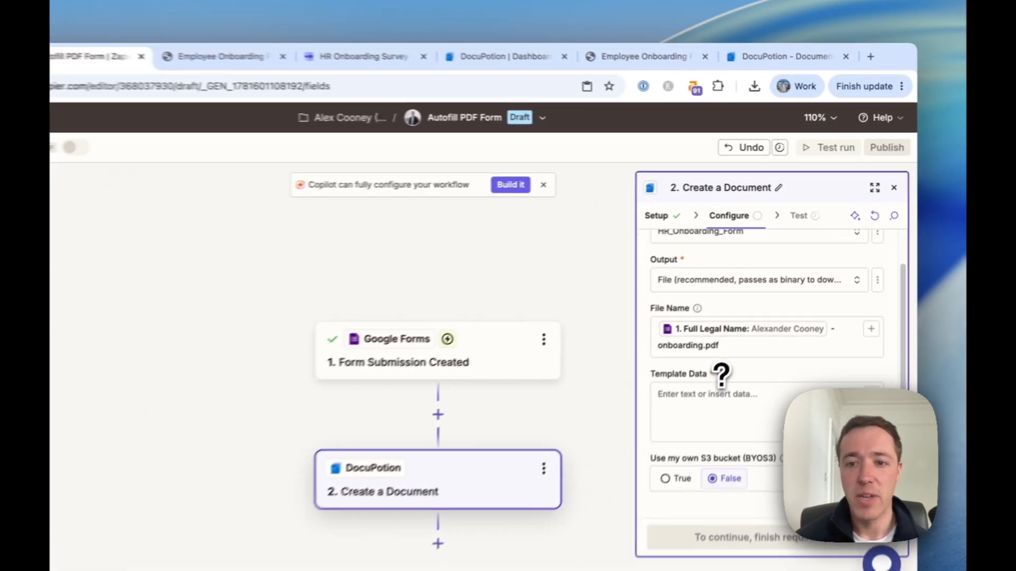
mouse_move(747, 328)
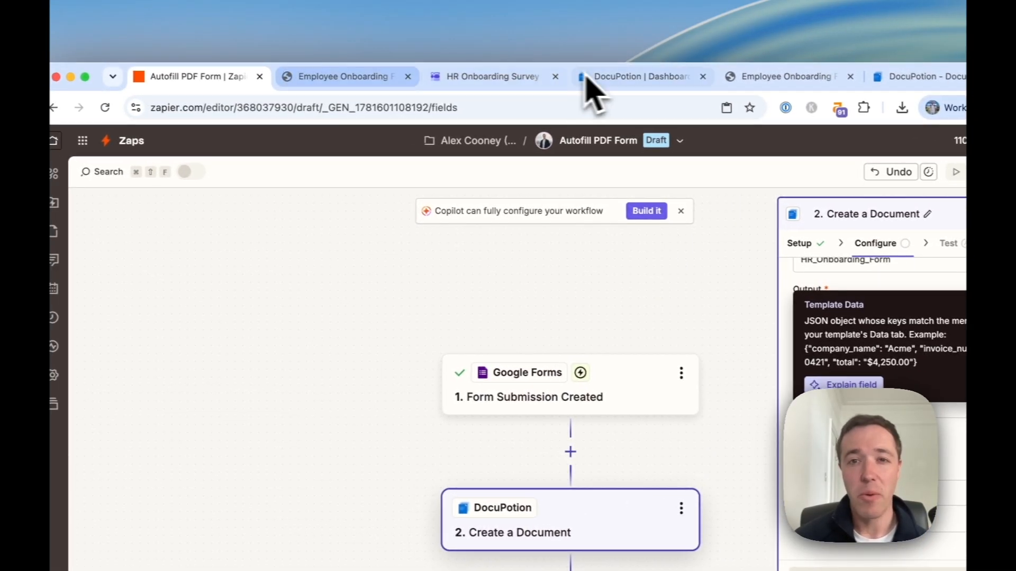
left_click(451, 52)
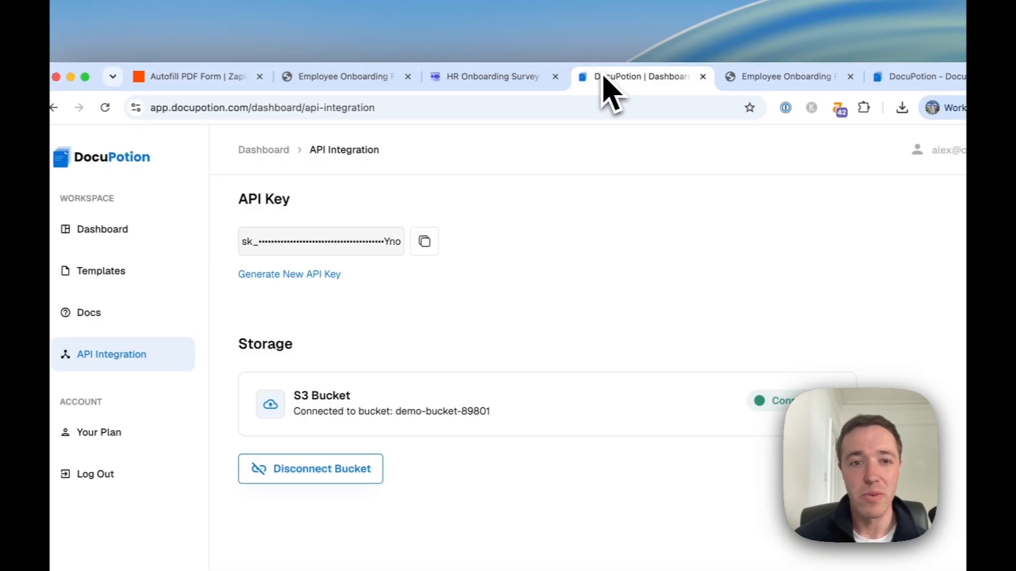
left_click(149, 272)
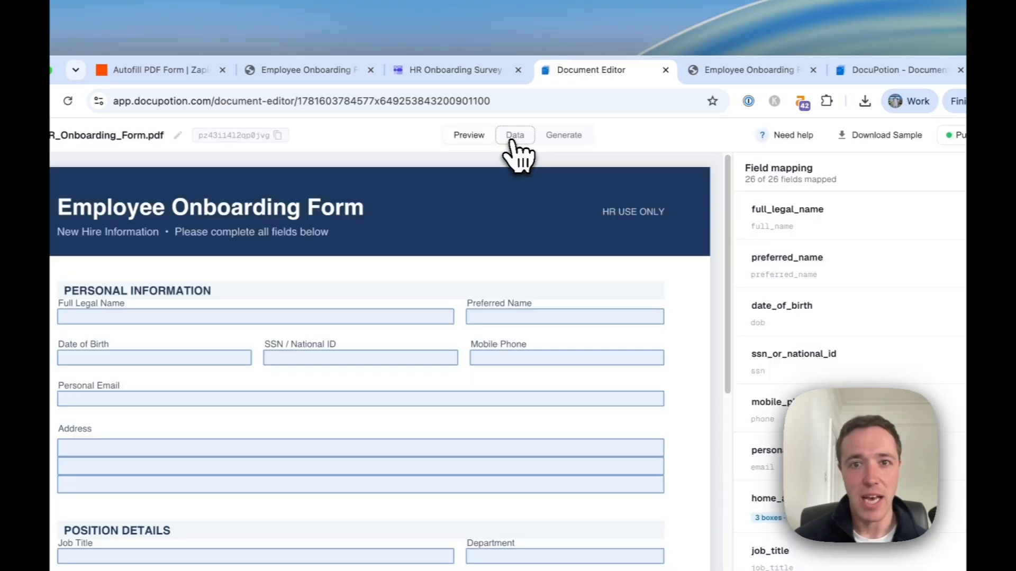
left_click(516, 138)
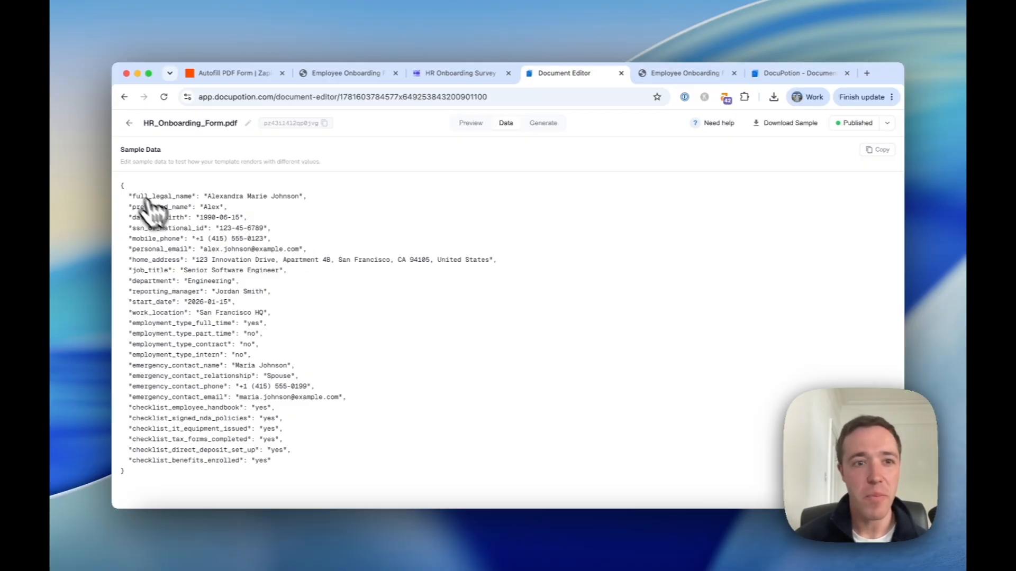
Return to the Zap and paste the copied sample JSON into the Template Data field.
left_click(475, 77)
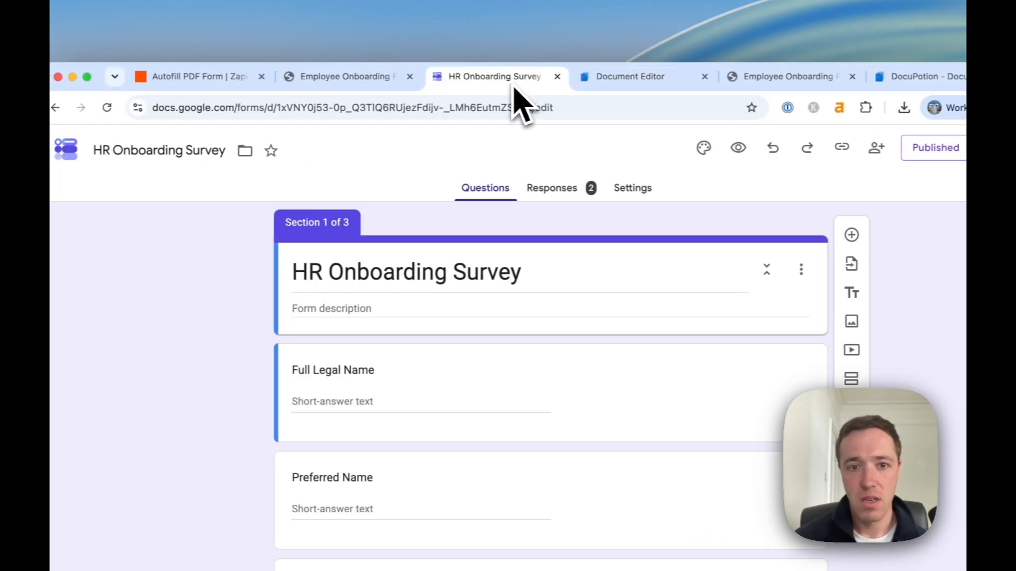
left_click(360, 80)
left_click(243, 79)
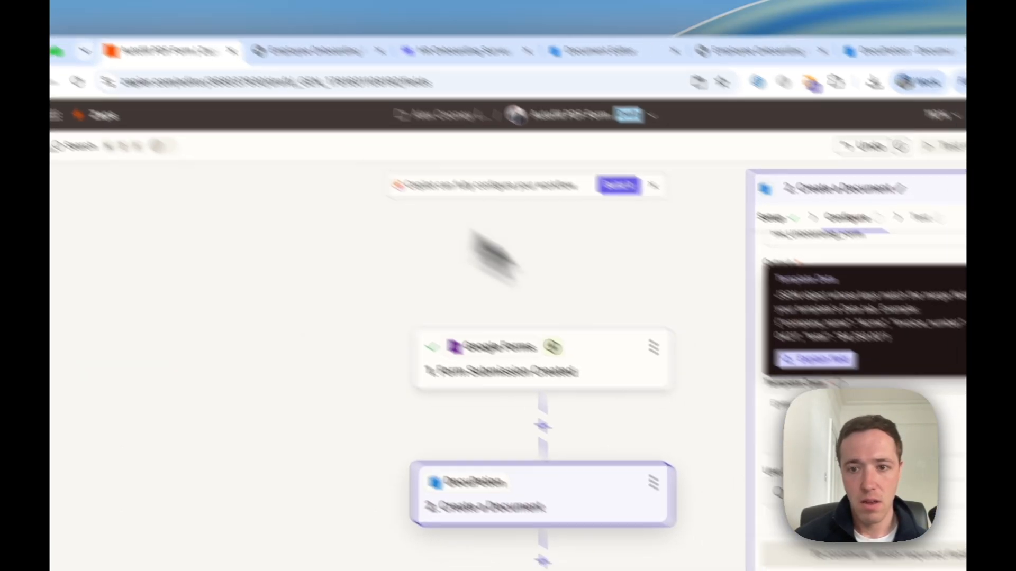
key("super+v")
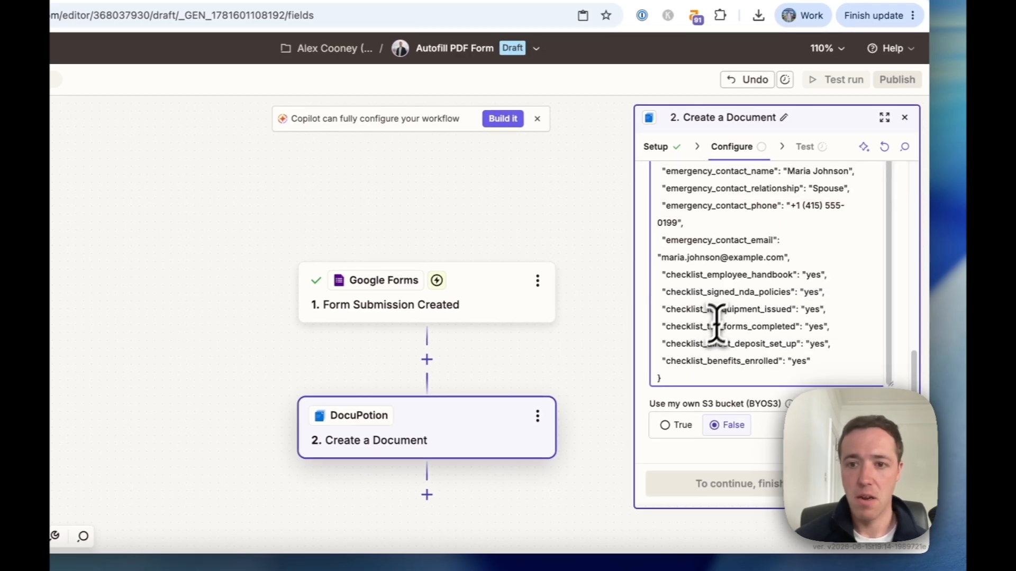
Replace the full_legal_name sample value in the Template Data JSON with the form submission's Full Legal Name field.
scroll(717, 322, "up", 10)
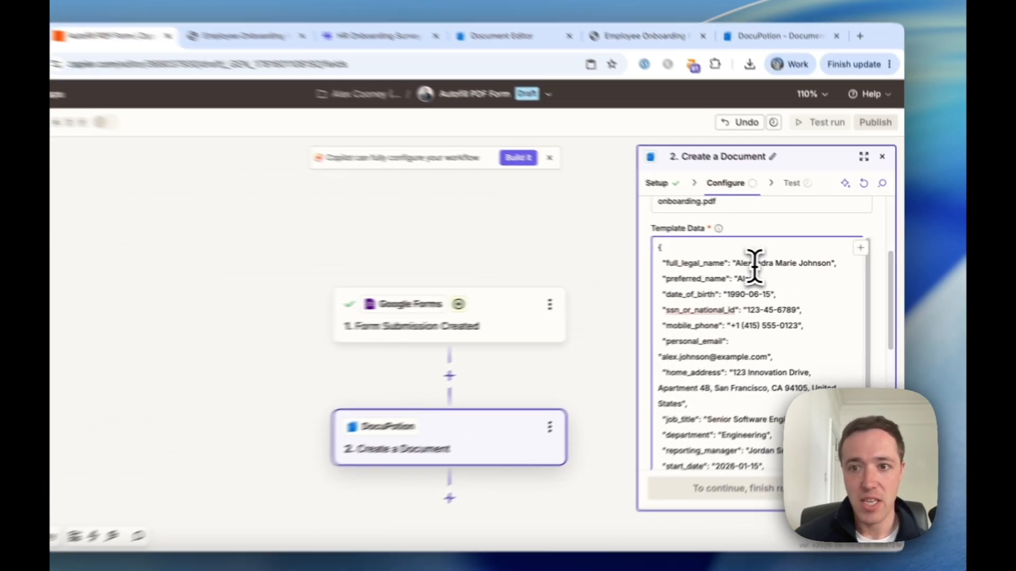
left_click_drag(763, 265, 828, 268)
key("BackSpace")
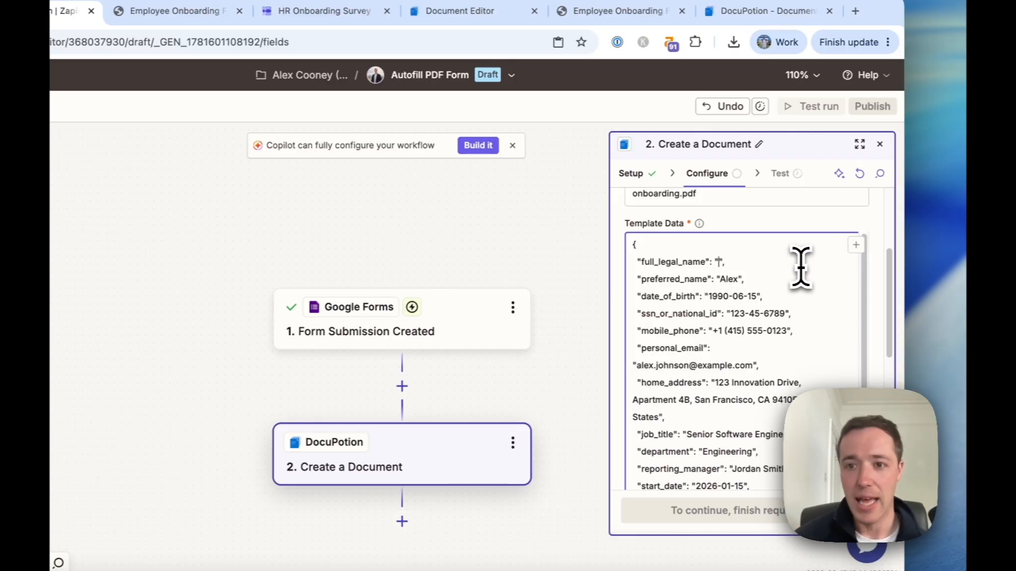
left_click(856, 246)
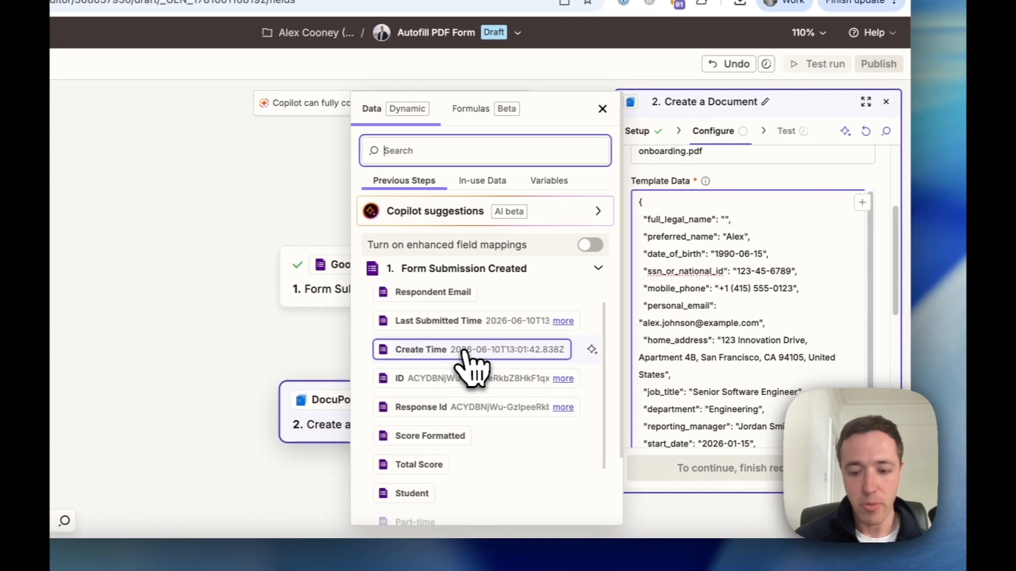
type("leg")
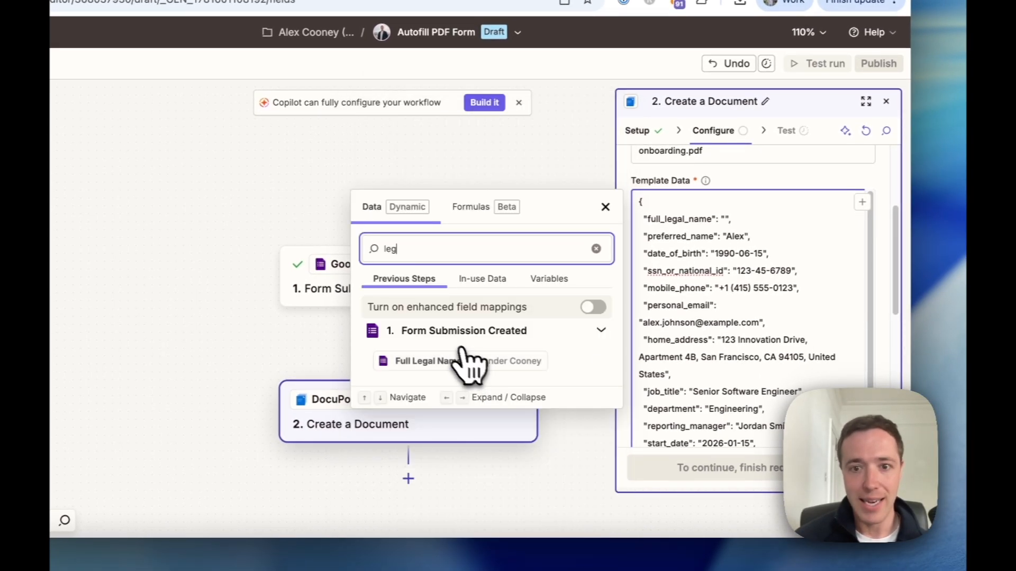
left_click(444, 361)
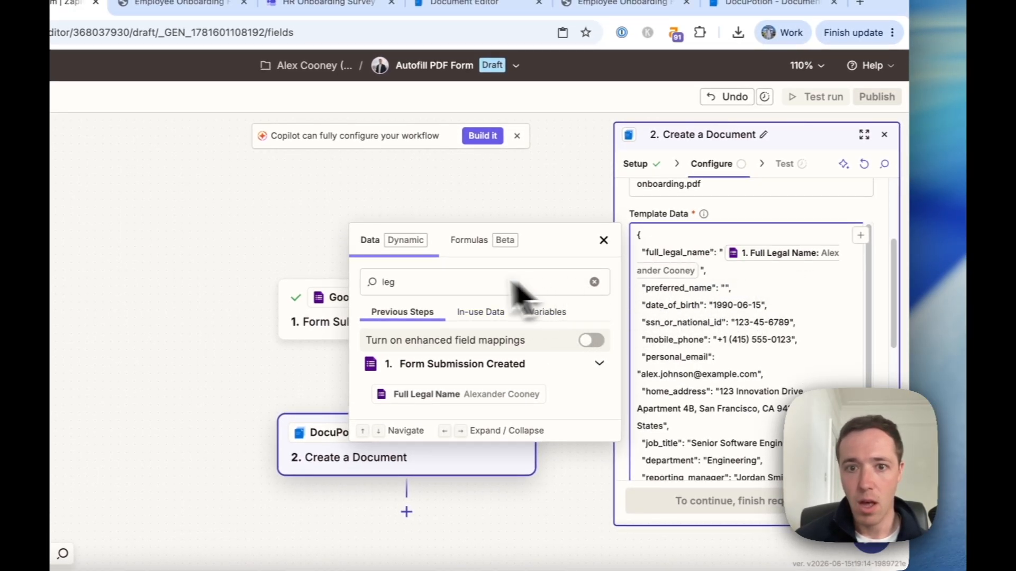
Map the preferred_name value in the Template Data JSON to the form submission's Preferred Name field.
triple_click(458, 273)
type("nam")
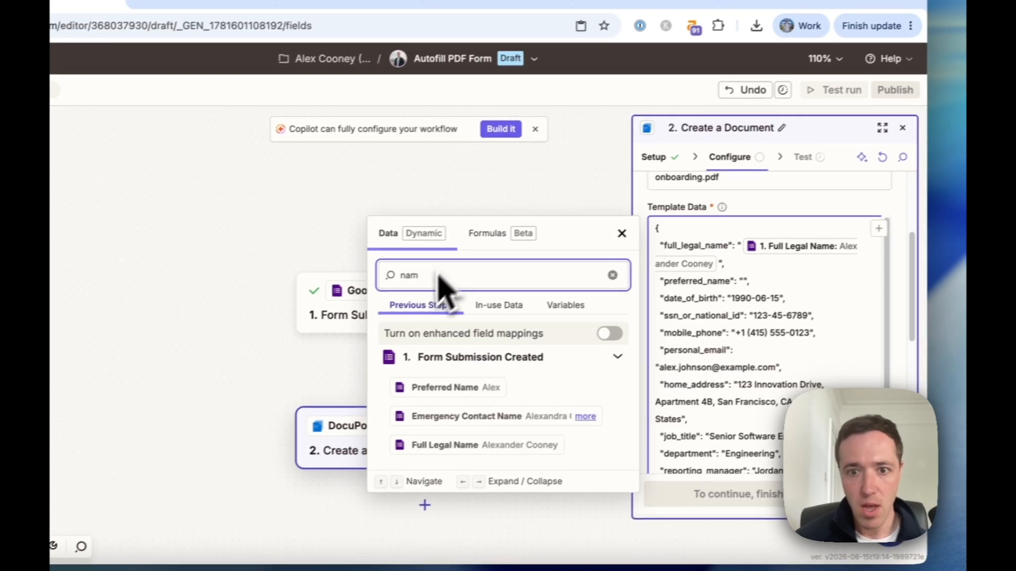
left_click(433, 395)
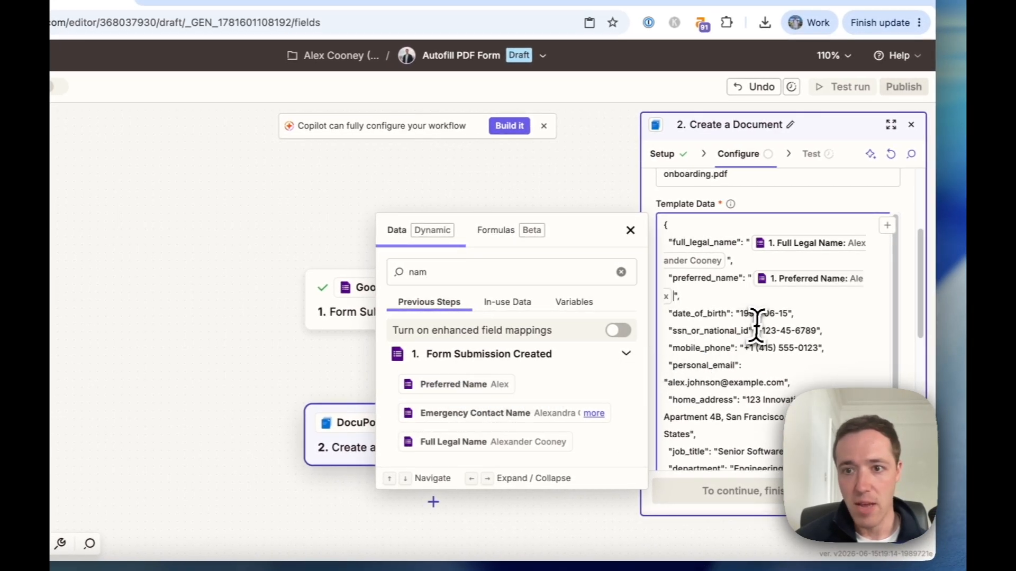
left_click(630, 230)
Review the Template Data mappings through to the checklist fields and continue to the test stage of the Create a Document step.
scroll(803, 373, "down", 3)
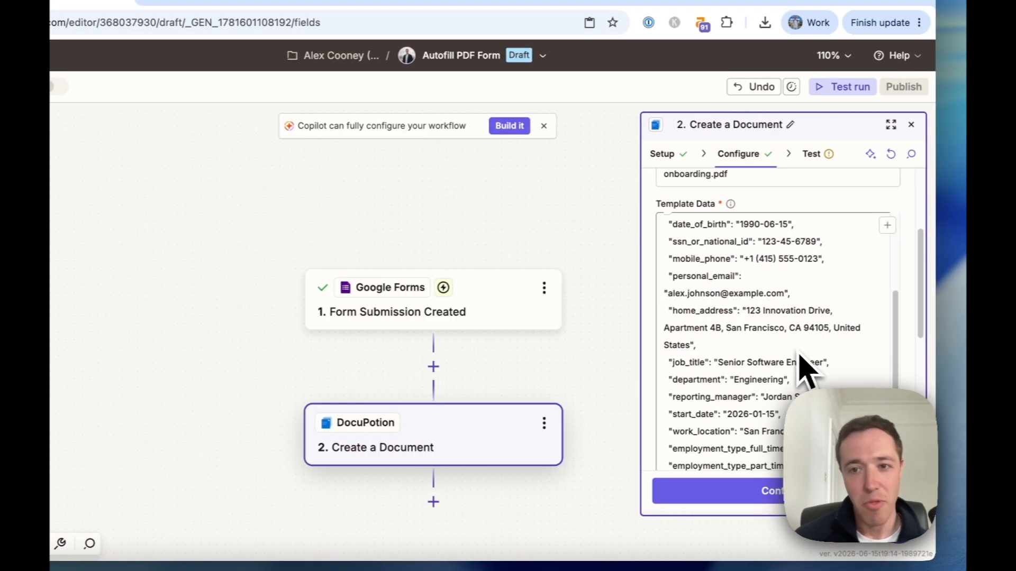
scroll(803, 365, "up", 3)
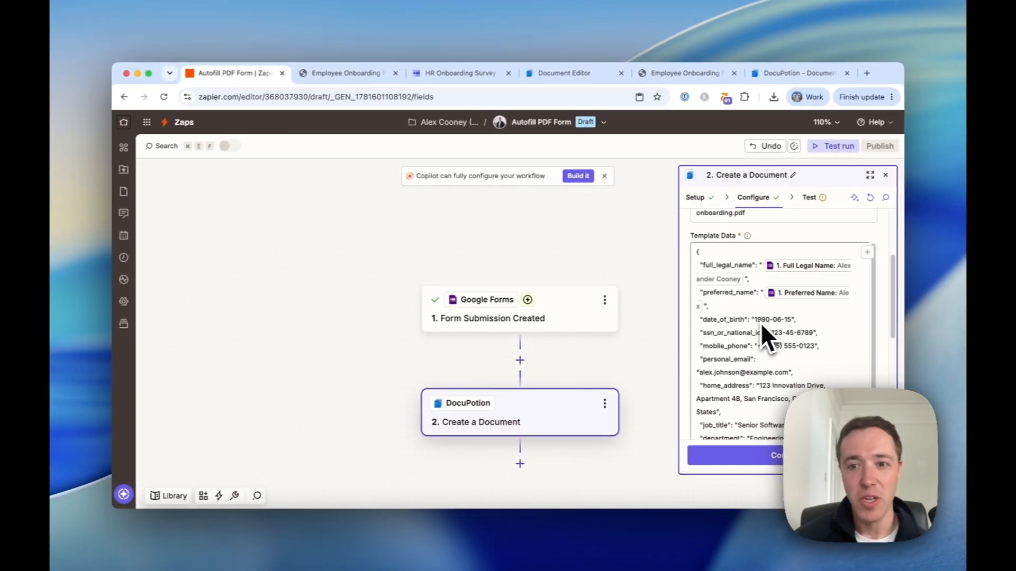
scroll(740, 275, "down", 10)
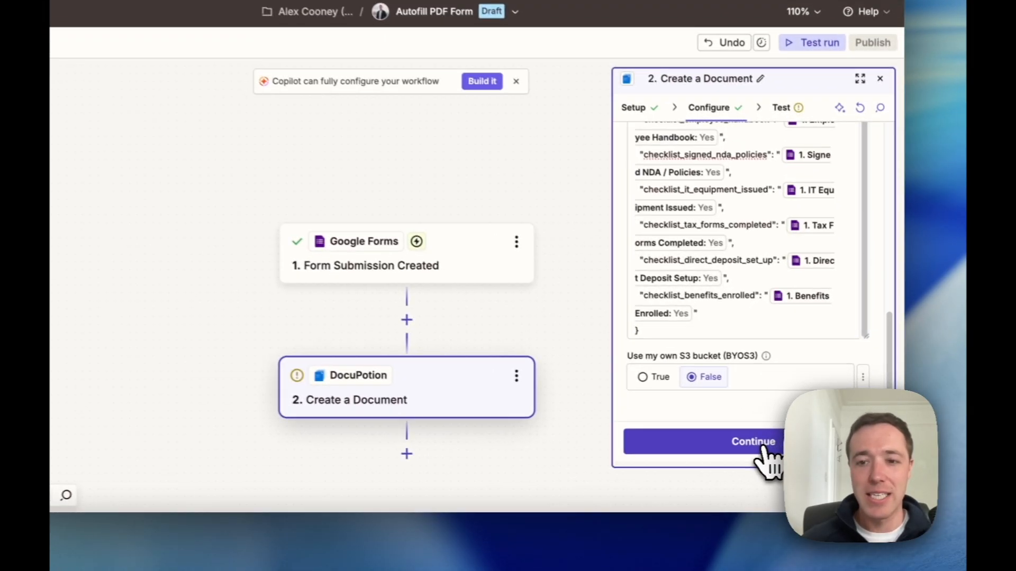
left_click(795, 457)
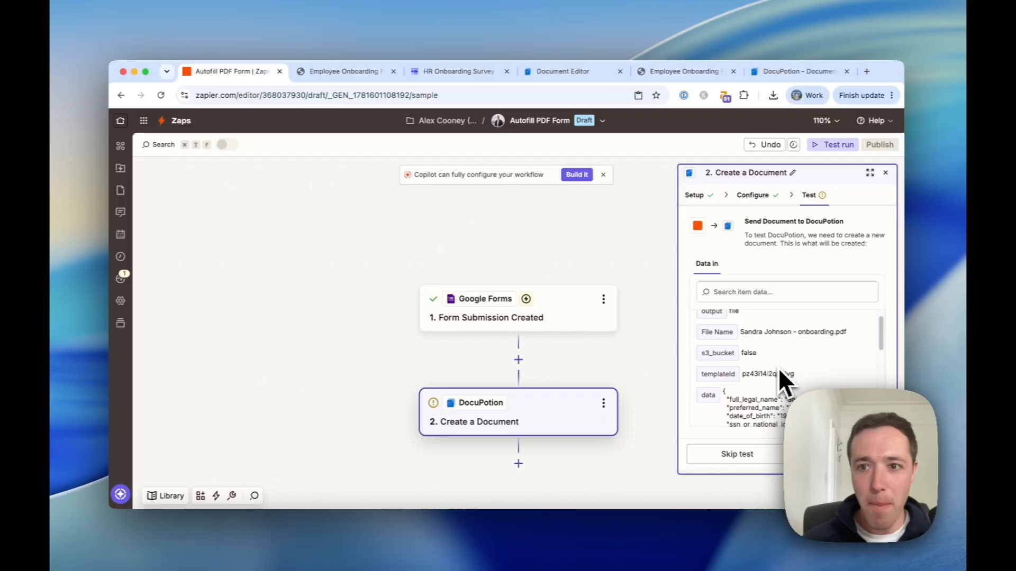
Review the data being sent to DocuPotion and run the test of the Create a Document step.
scroll(781, 372, "down", 5)
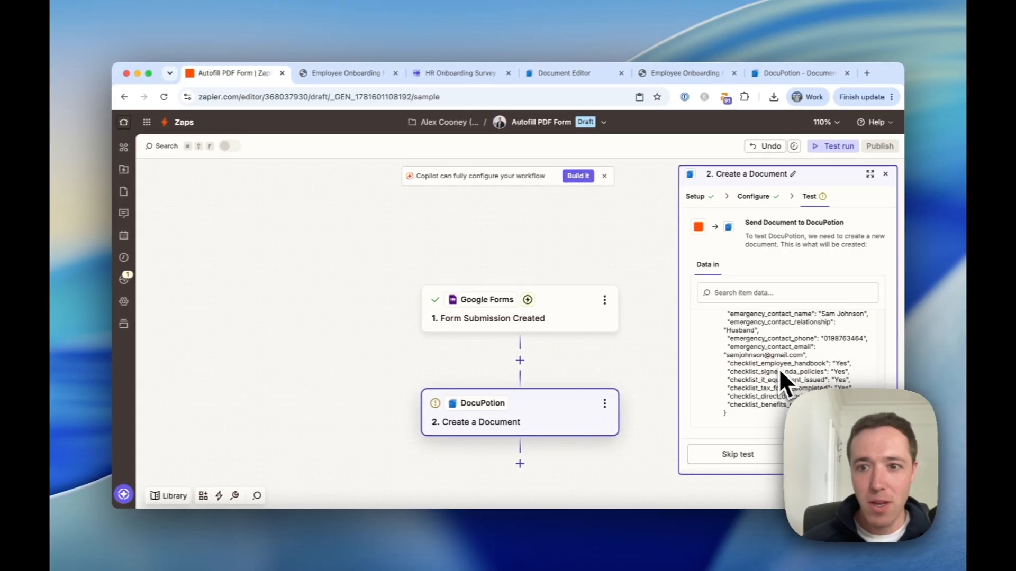
scroll(780, 369, "up", 6)
scroll(779, 369, "down", 5)
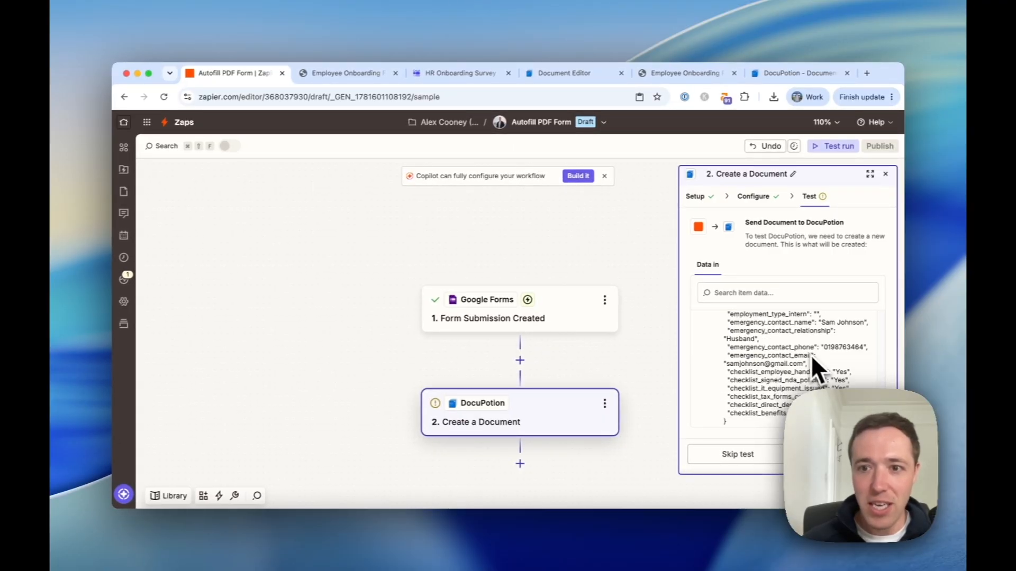
scroll(808, 369, "up", 5)
scroll(808, 369, "up", 5)
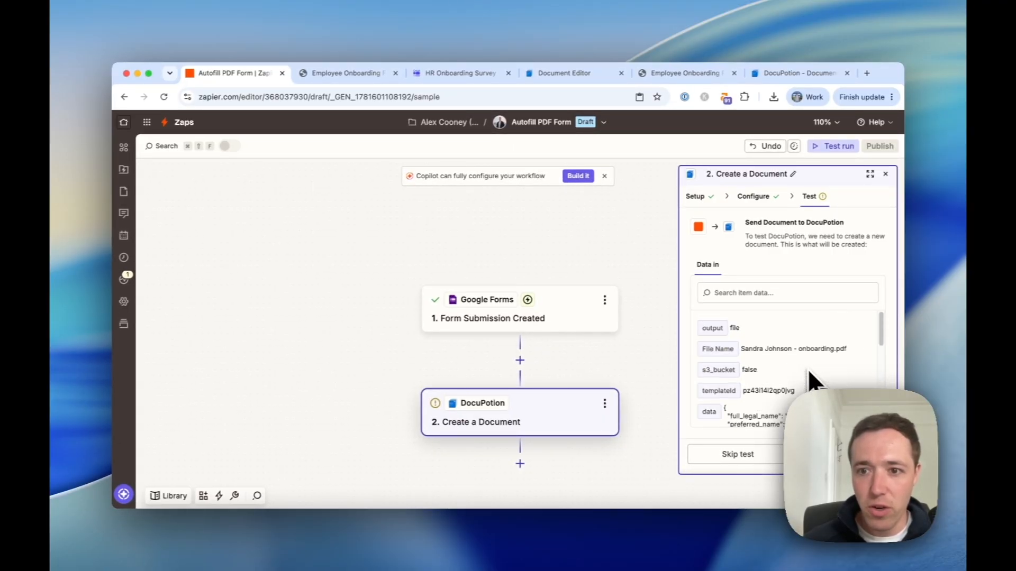
left_click(839, 454)
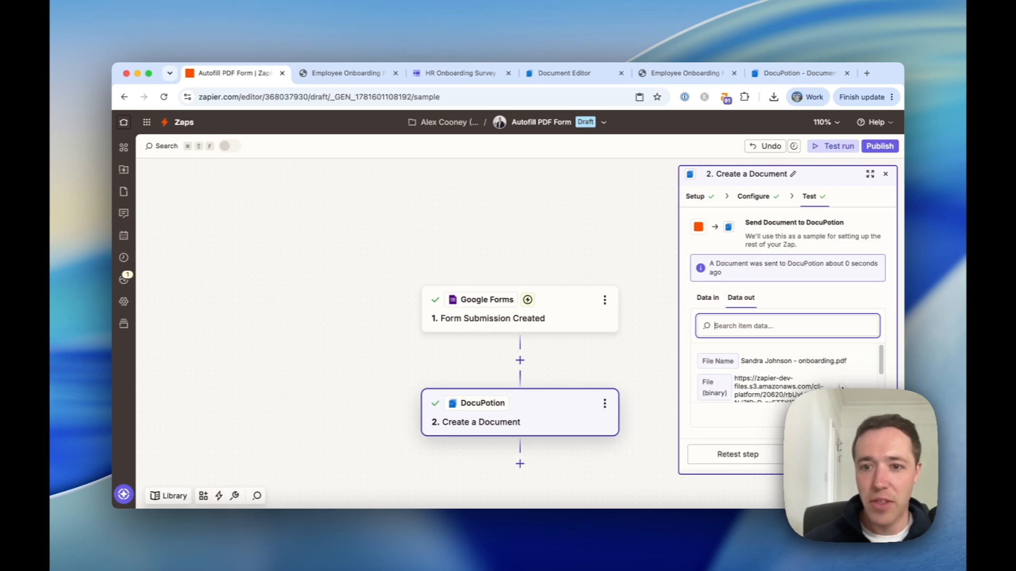
Copy the File (binary) URL from the test output and load it in the DocuPotion browser tab to download the PDF.
scroll(793, 381, "down", 2)
triple_click(781, 373)
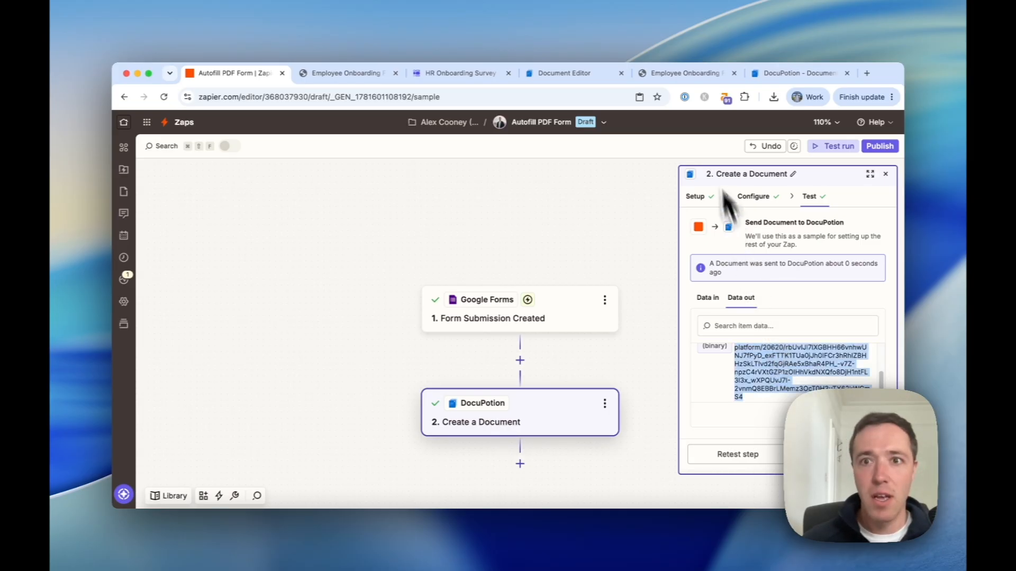
left_click(782, 80)
left_click(531, 97)
key("super+v")
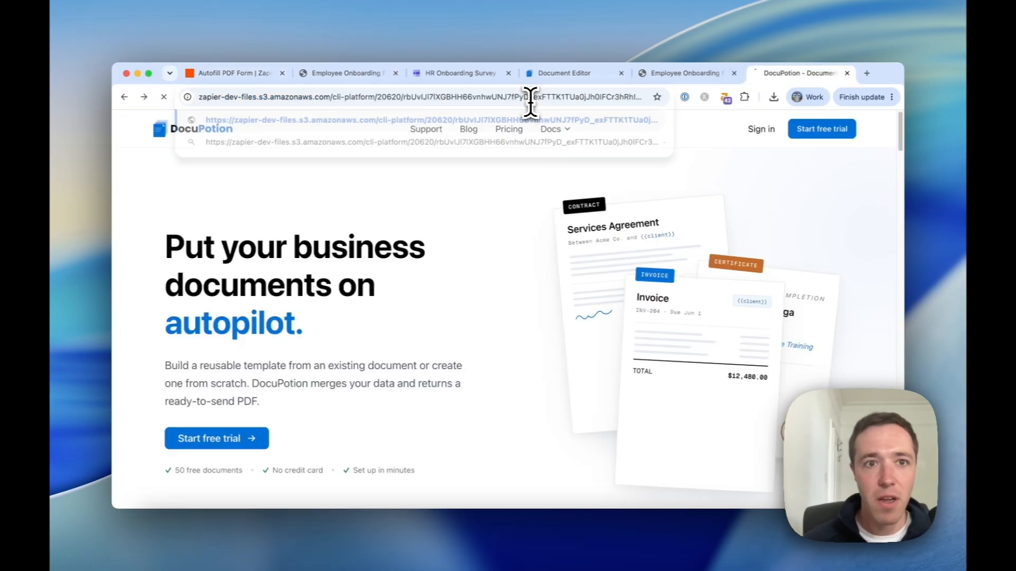
key("Return")
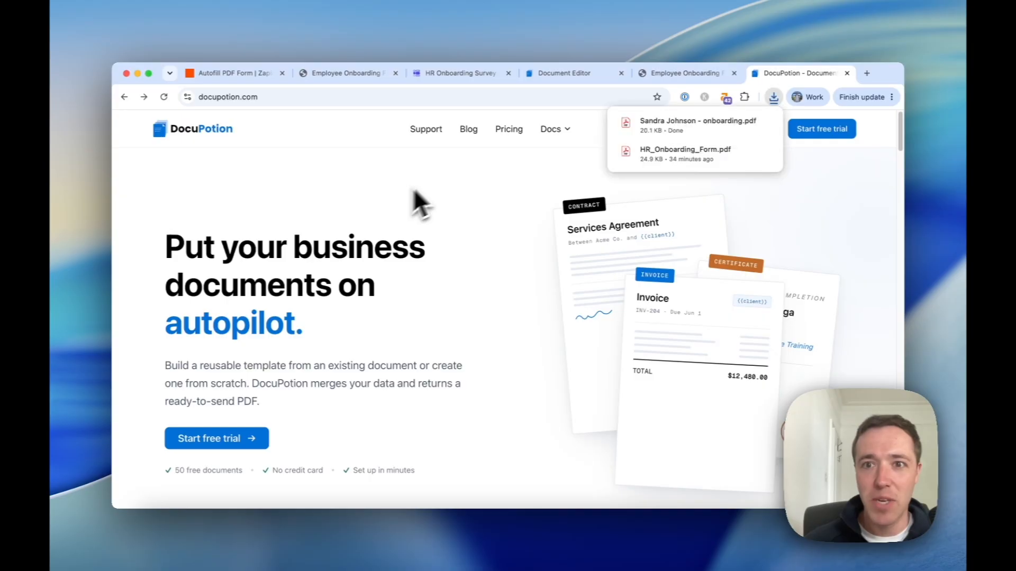
Open the downloaded onboarding PDF and check its filled fields and checkboxes from personal information to the onboarding checklist.
left_click(668, 127)
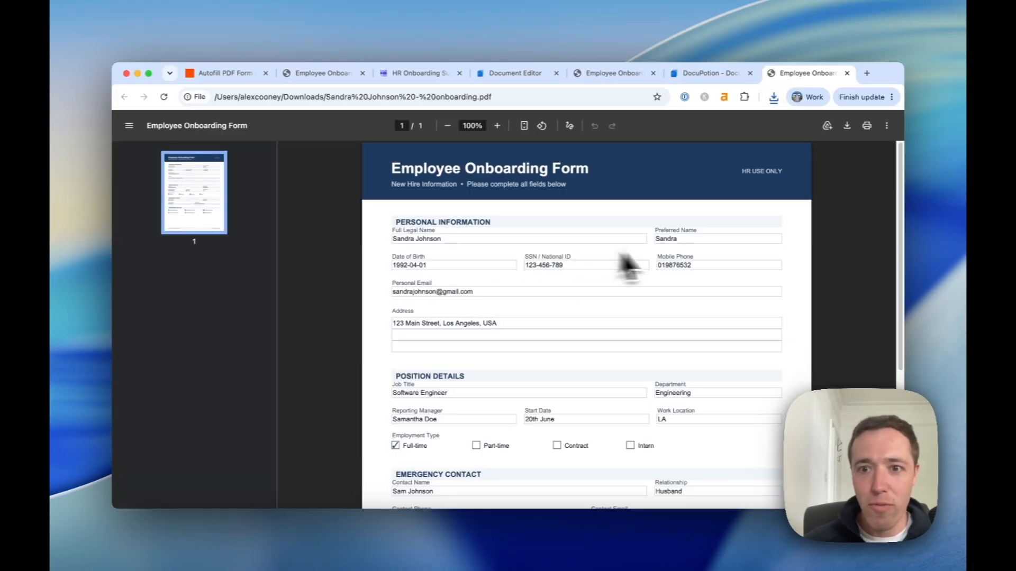
scroll(685, 267, "down", 5)
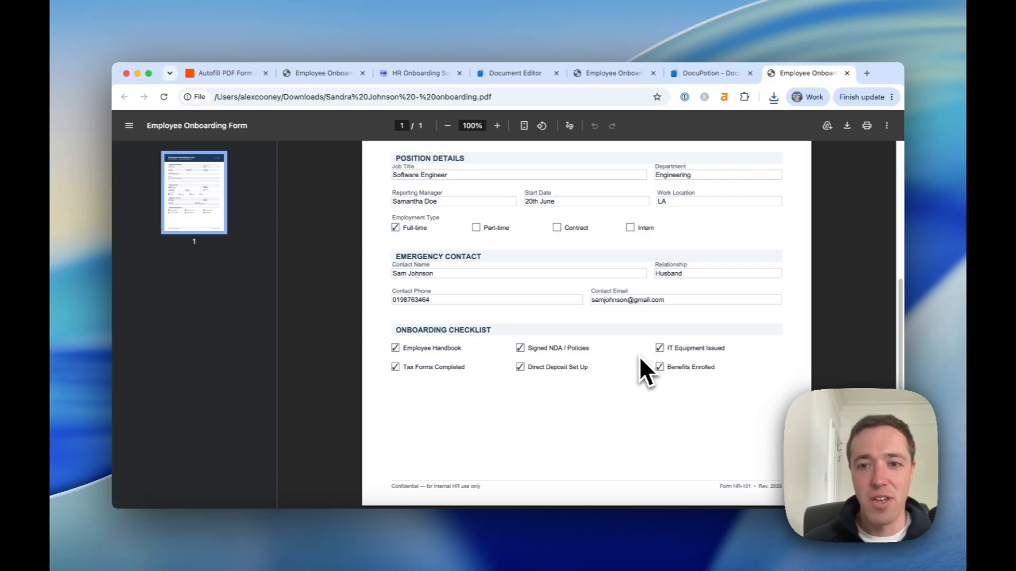
scroll(640, 359, "up", 5)
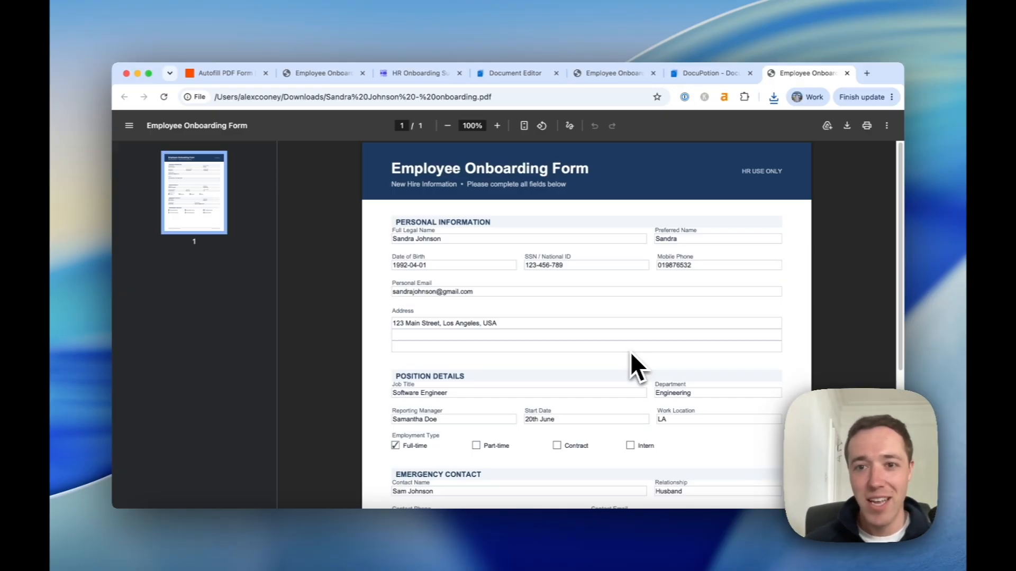
Return to the Zap and add a Google Drive action after the DocuPotion step with the Upload File event.
left_click(225, 73)
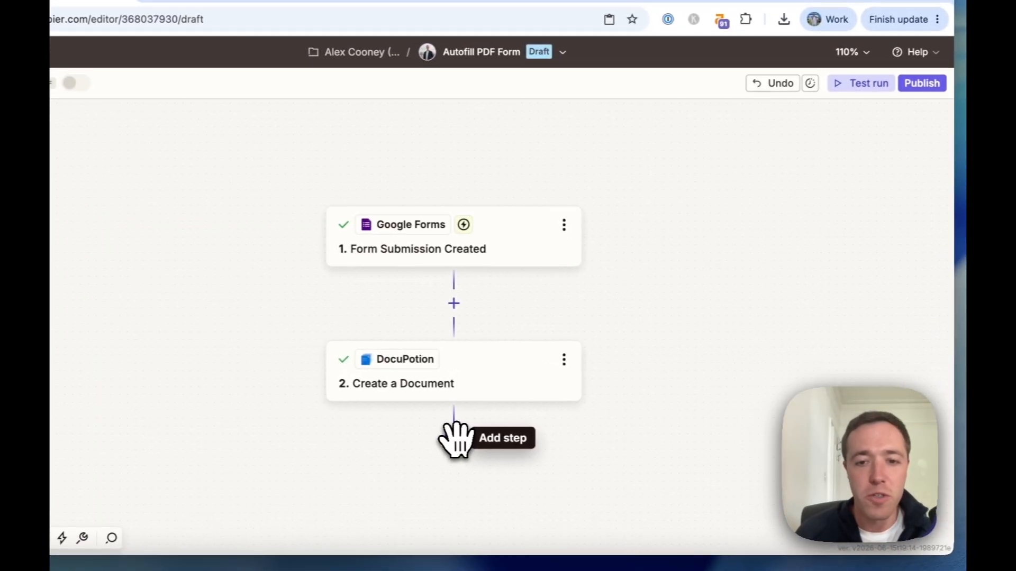
left_click(519, 417)
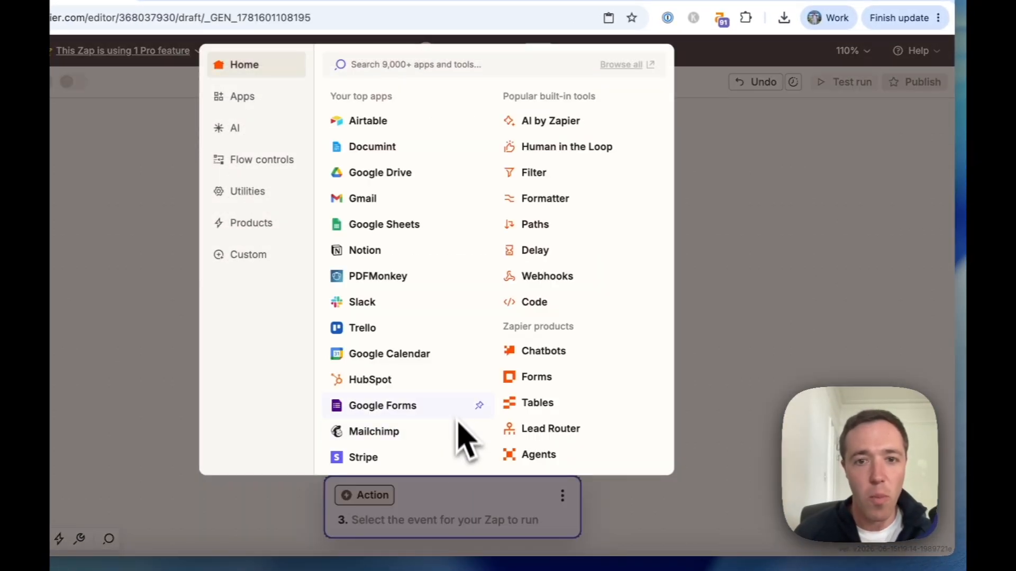
left_click(396, 174)
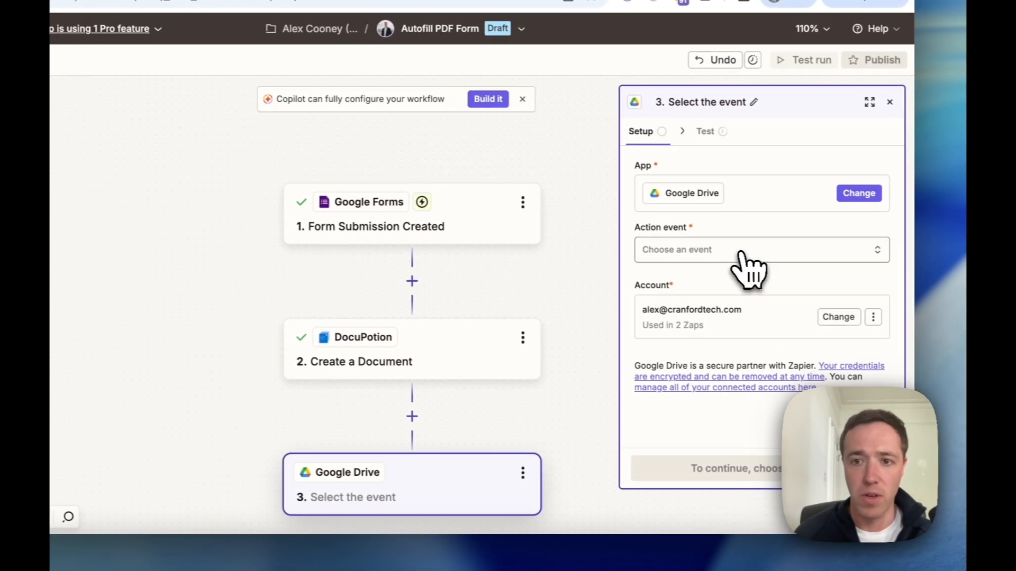
left_click(742, 254)
type("upl")
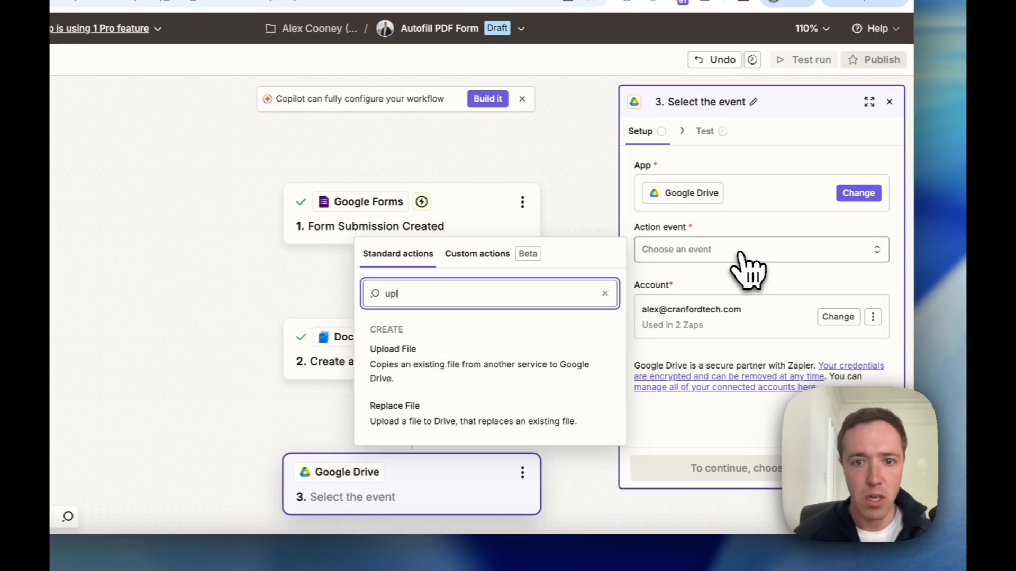
left_click(478, 359)
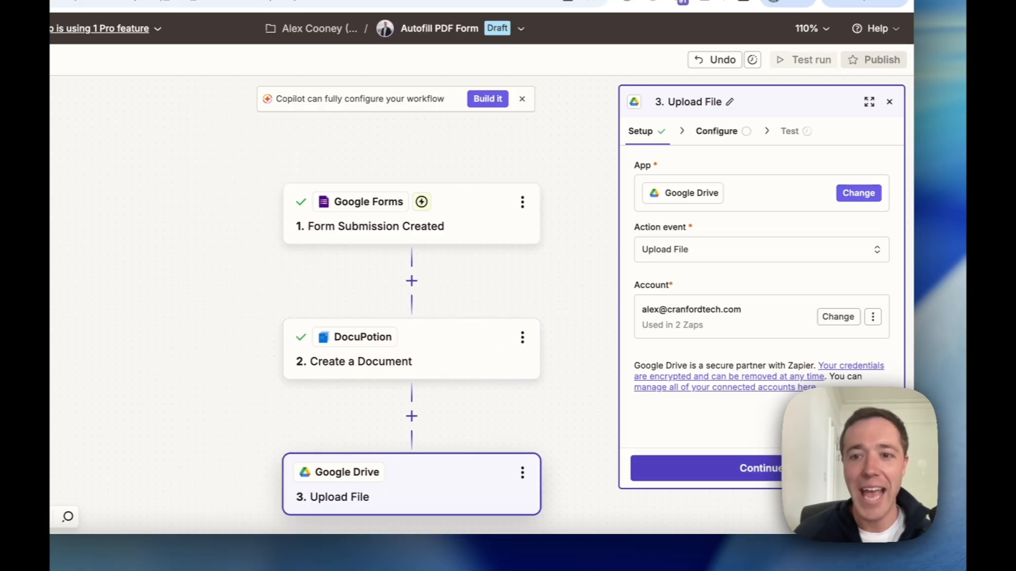
left_click(765, 479)
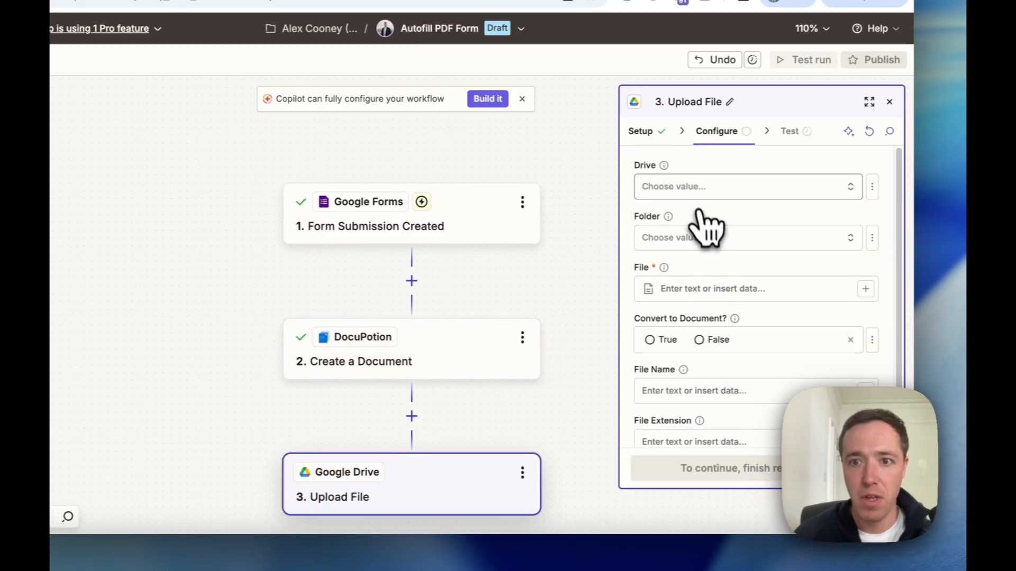
Set the upload's drive to My Google Drive and its folder to Zapier Documents Demo.
left_click(679, 189)
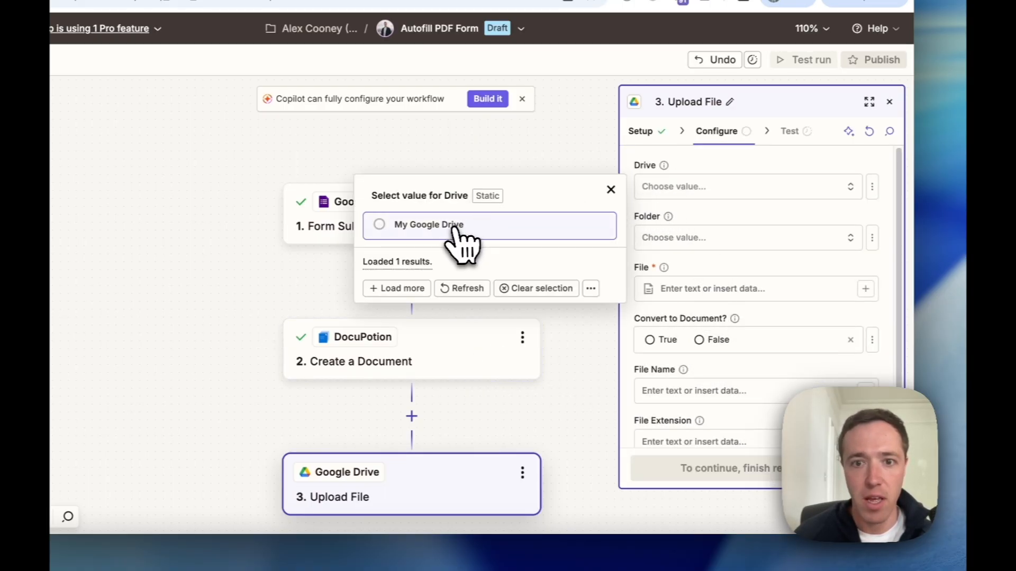
left_click(456, 223)
left_click(720, 237)
left_click(722, 219)
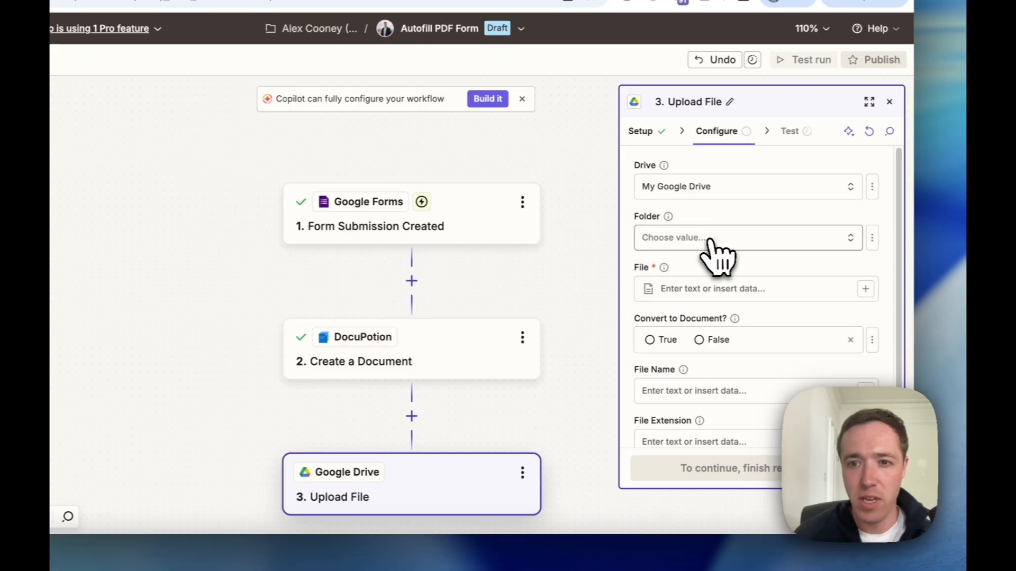
left_click(709, 241)
left_click(720, 237)
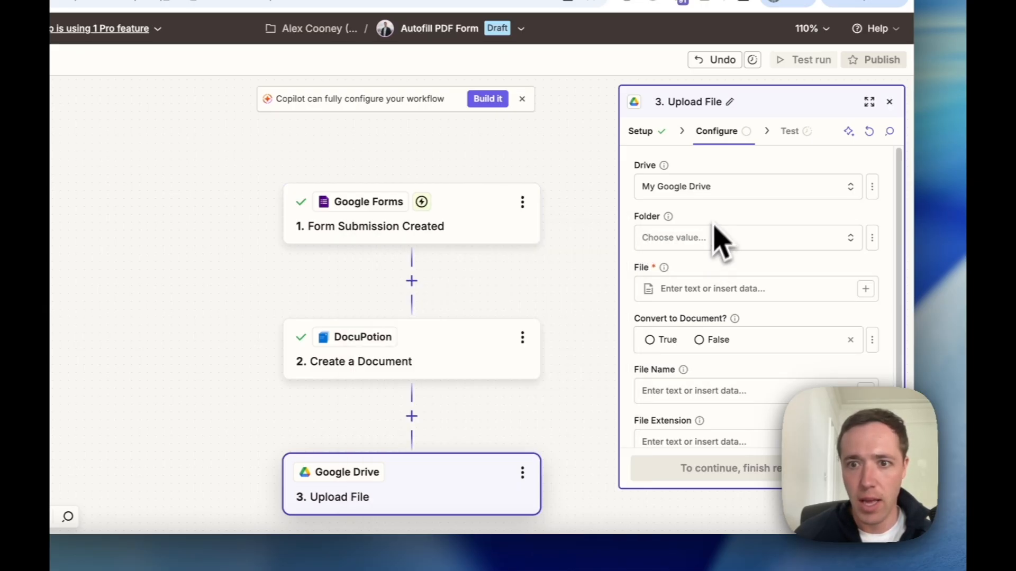
left_click(720, 237)
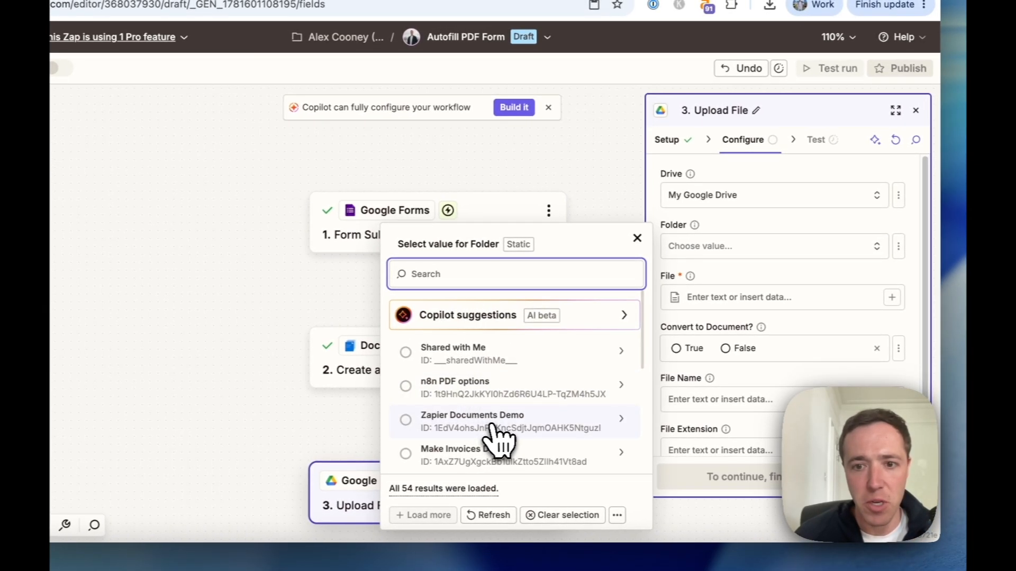
left_click(494, 434)
Map the File field to the DocuPotion step's File (binary) output and set Convert to Document to False.
left_click(737, 298)
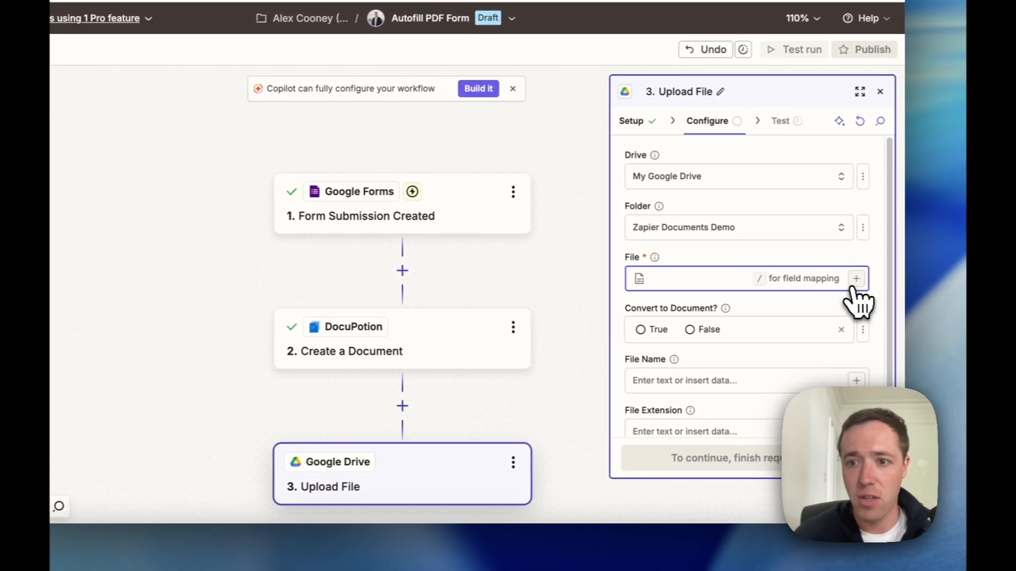
left_click(892, 297)
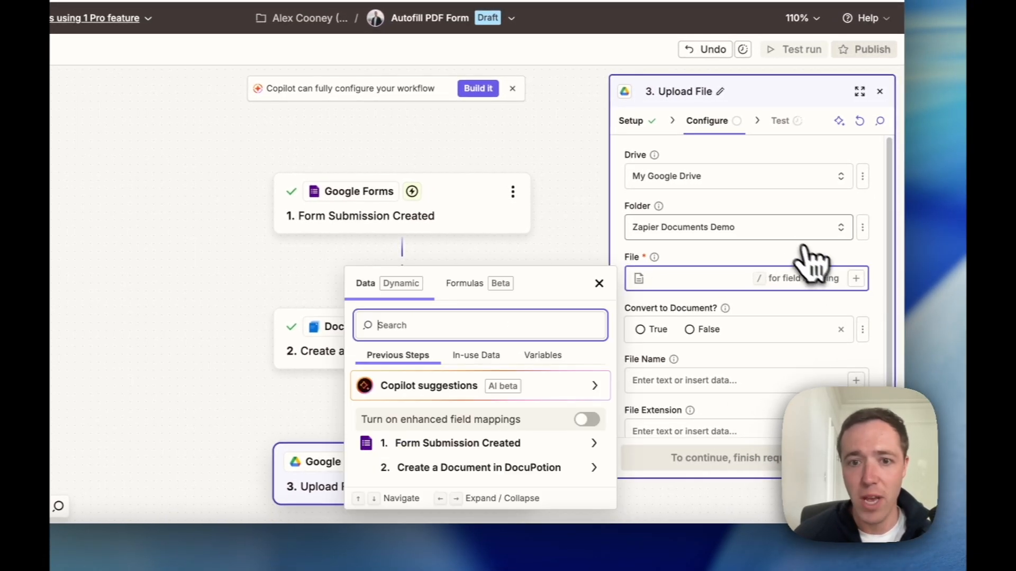
left_click(514, 467)
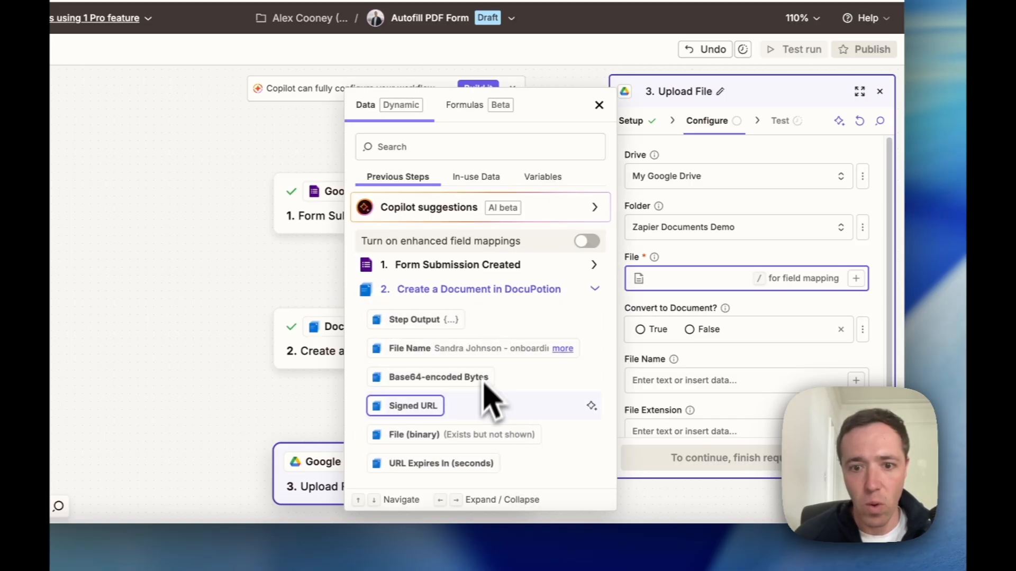
left_click(458, 435)
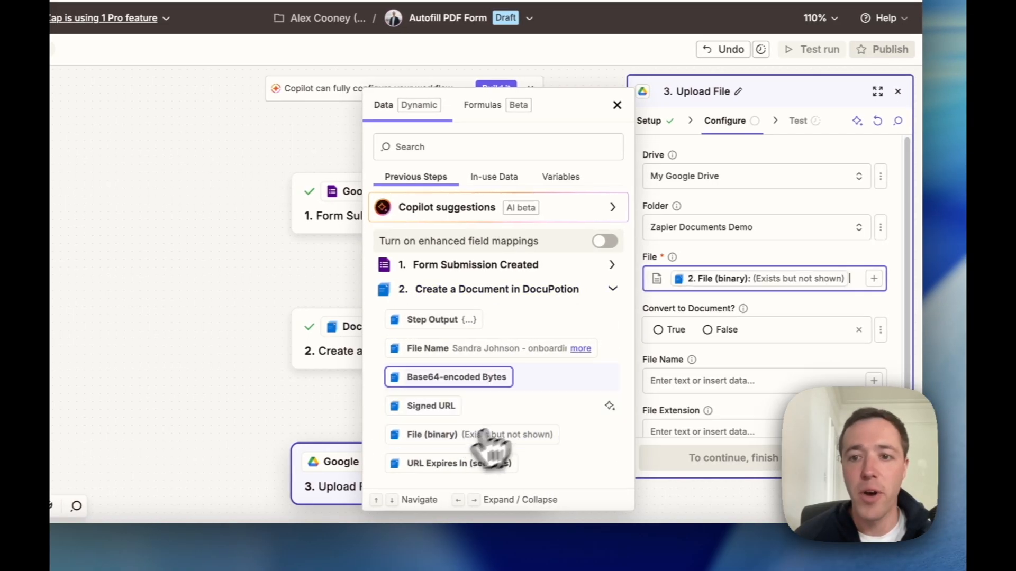
left_click(741, 330)
mouse_move(744, 308)
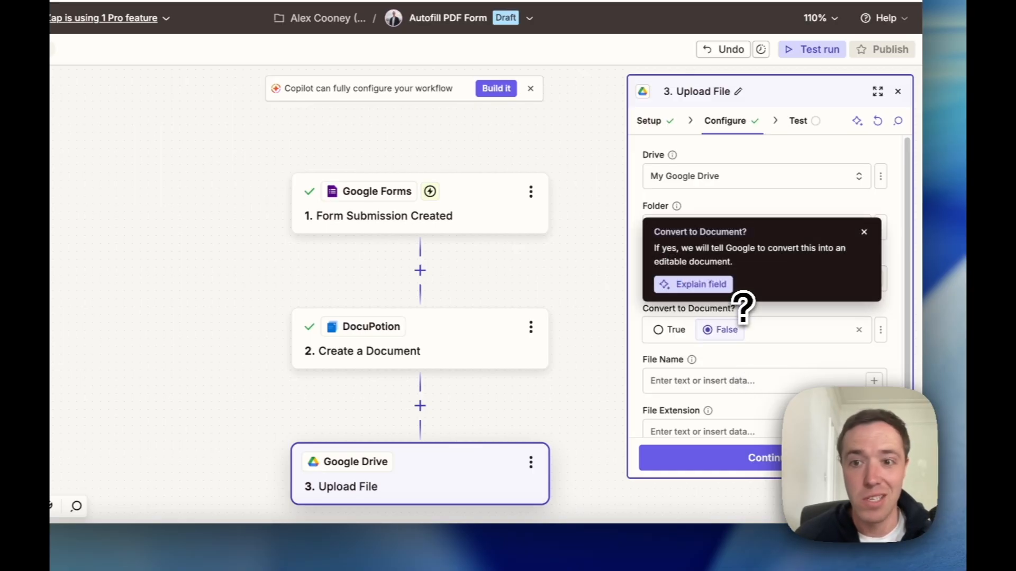
scroll(748, 394, "down", 1)
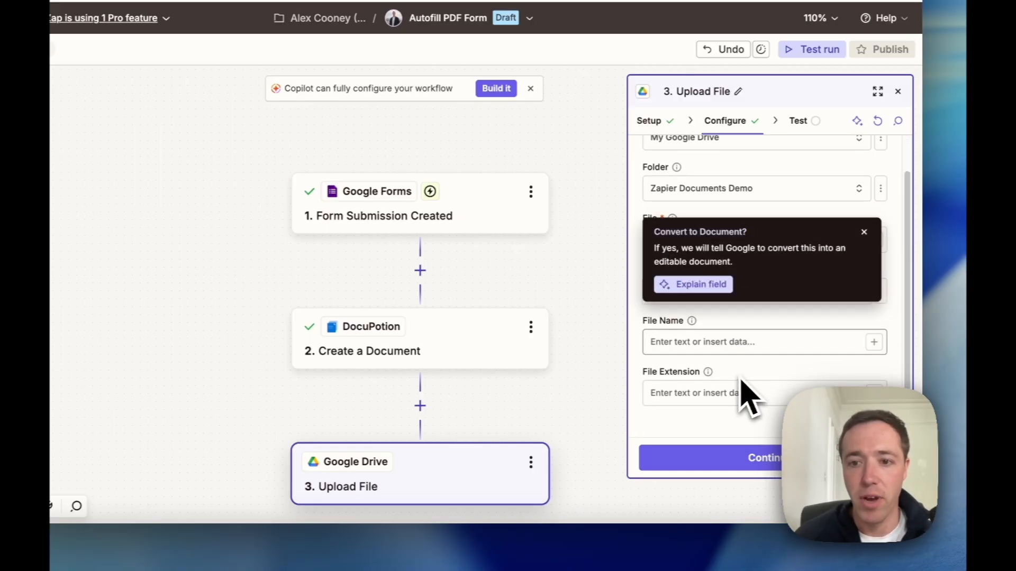